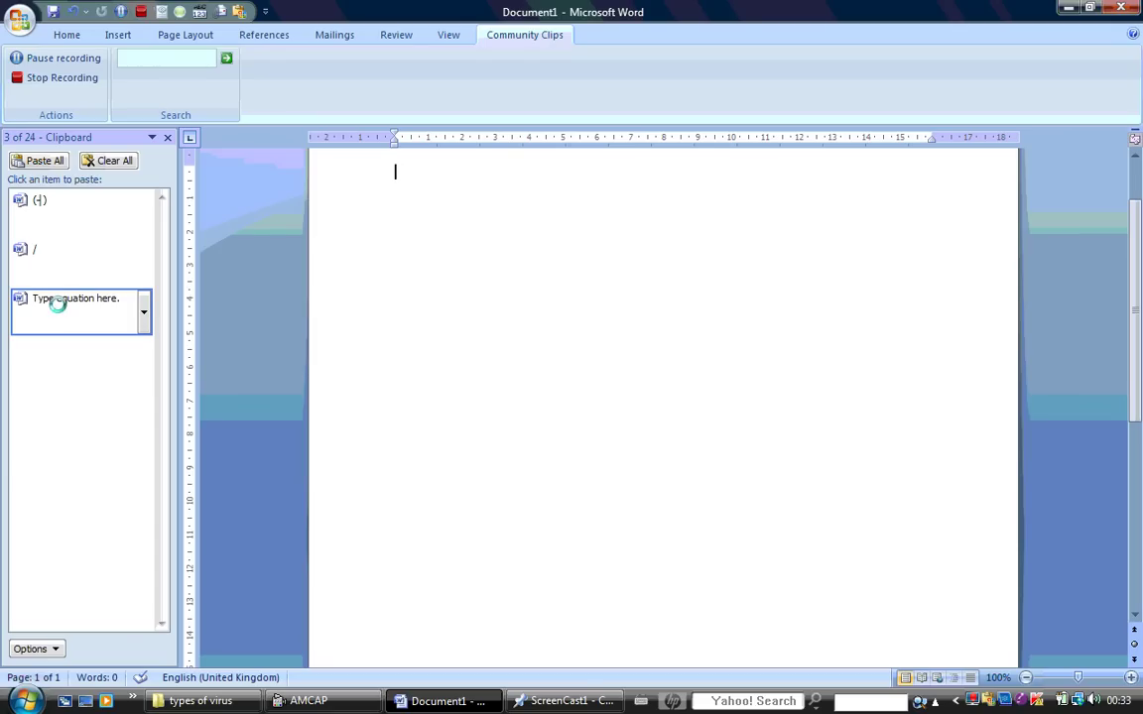
# Step: Paste the saved 'Type equation here.' placeholder from the Clipboard pane into the document
pyautogui.click(59, 311)
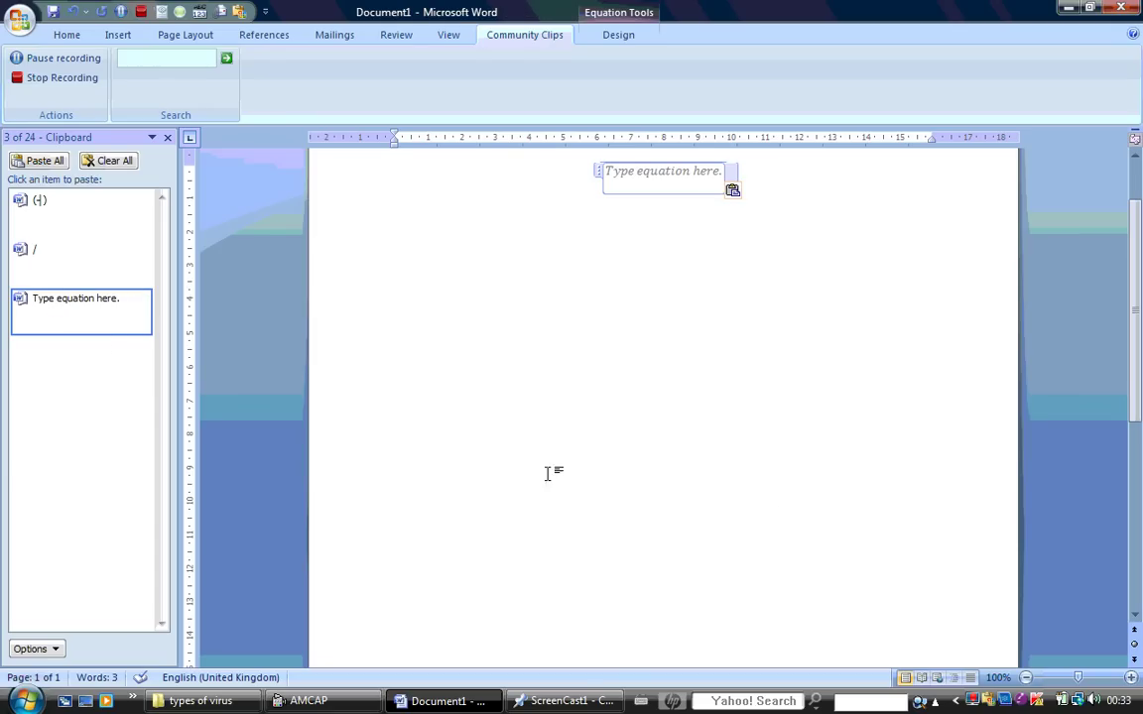
# Step: Replace the placeholder with the equation 2x − y = 8 and exit the equation box
pyautogui.click(680, 174)
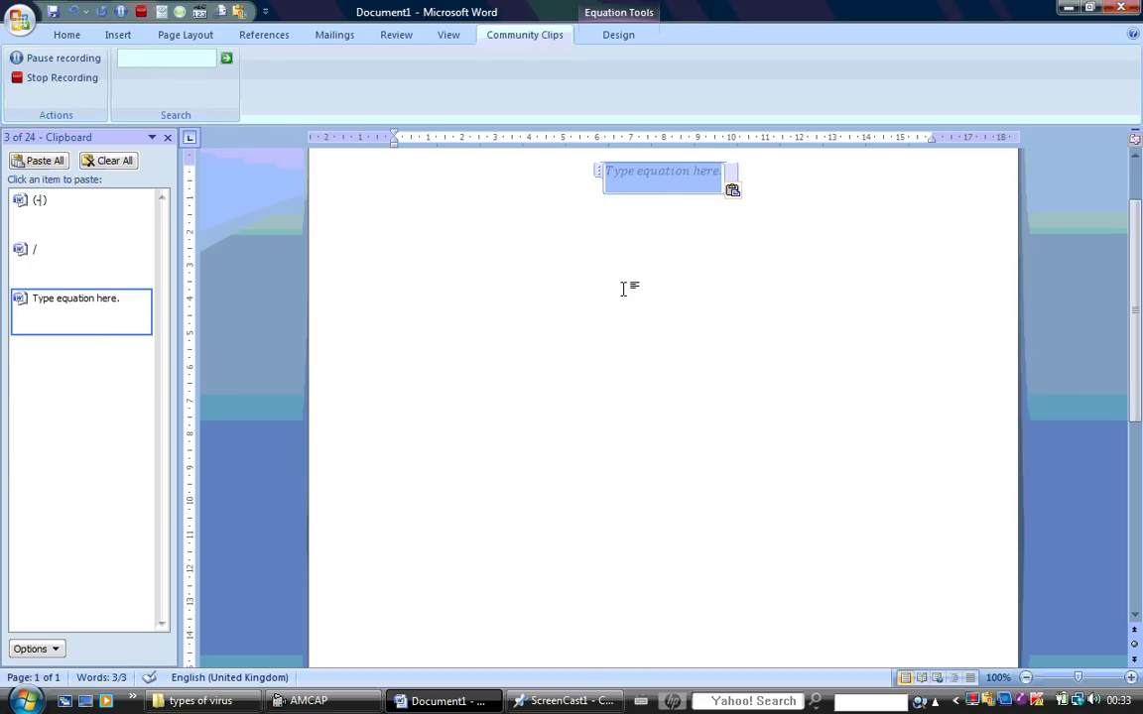
pyautogui.write('2x')
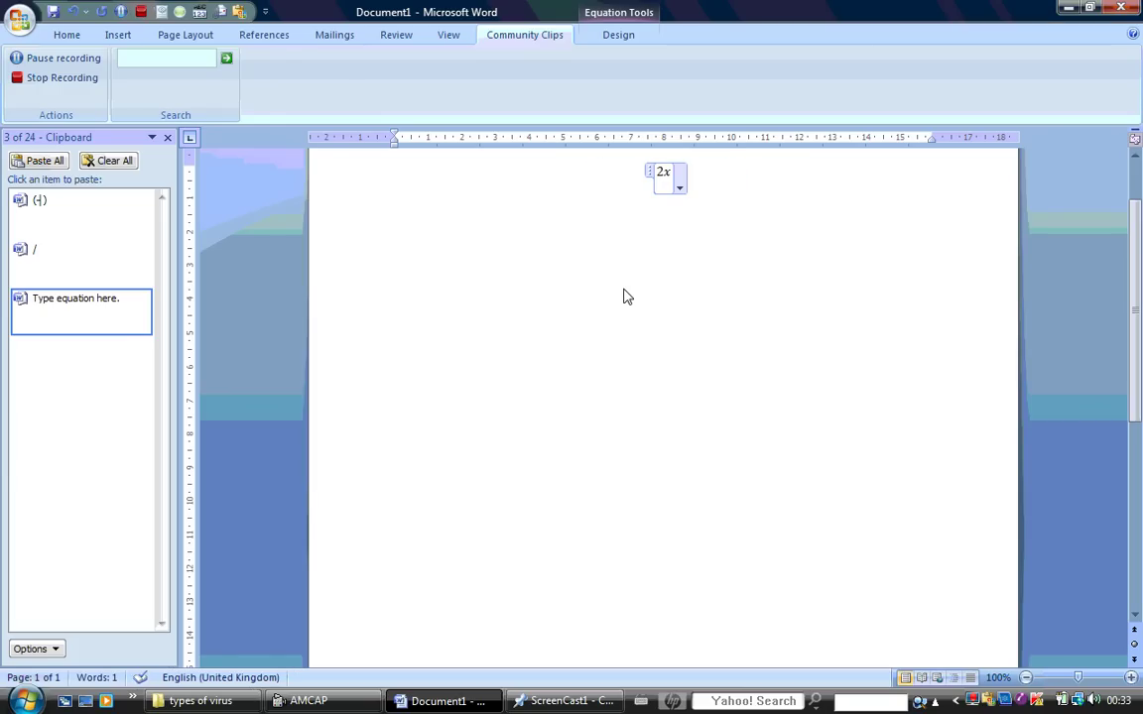
pyautogui.write('-')
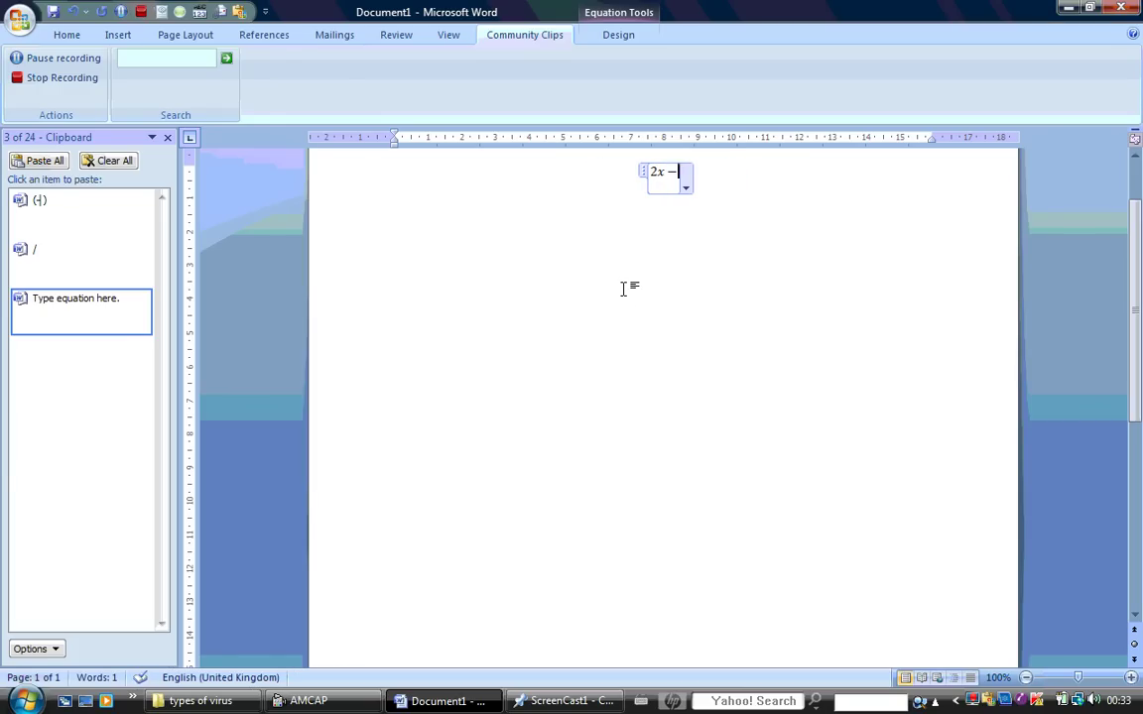
pyautogui.write('y')
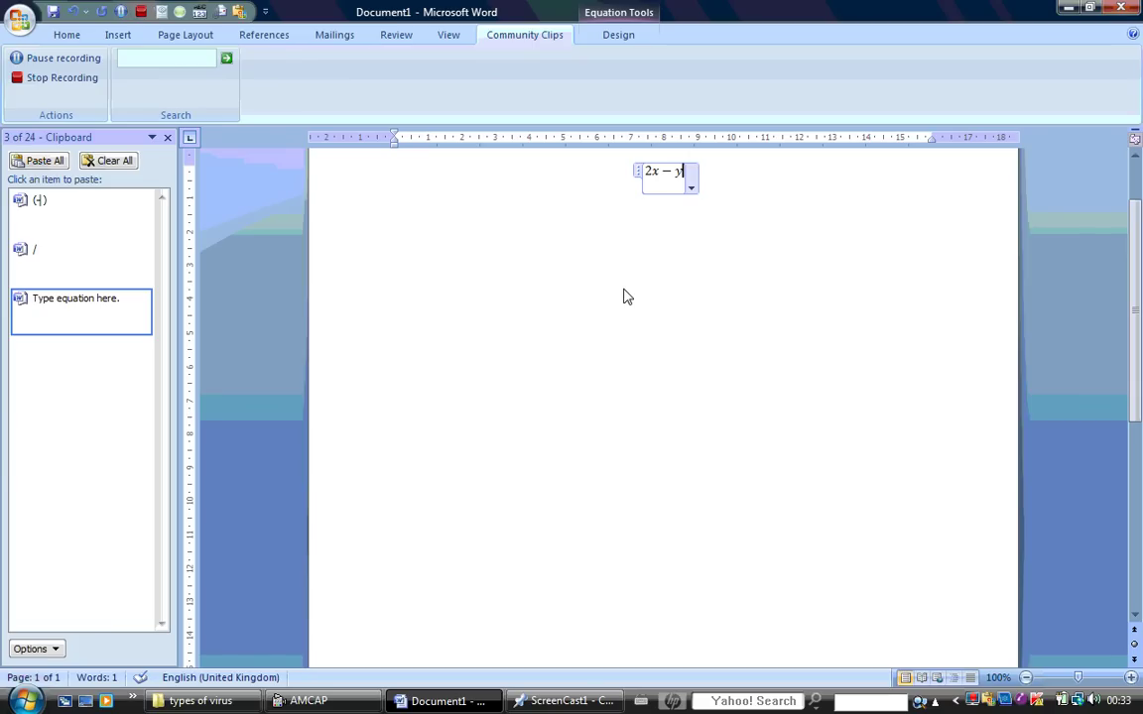
pyautogui.write('=')
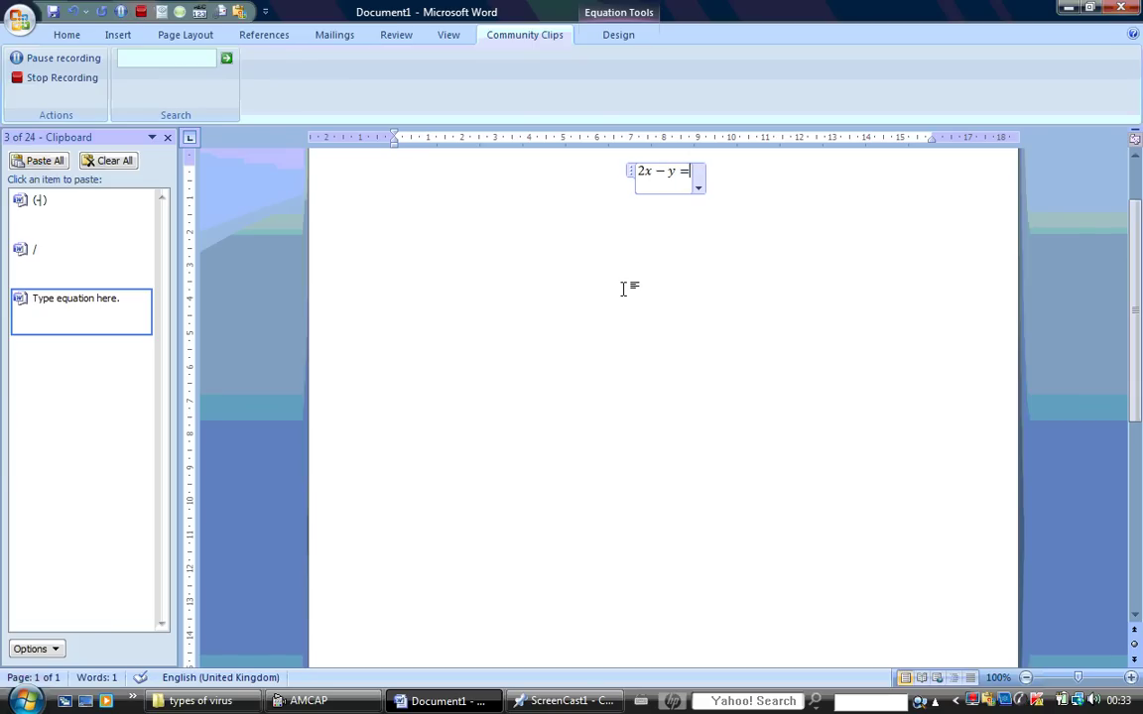
pyautogui.write('8')
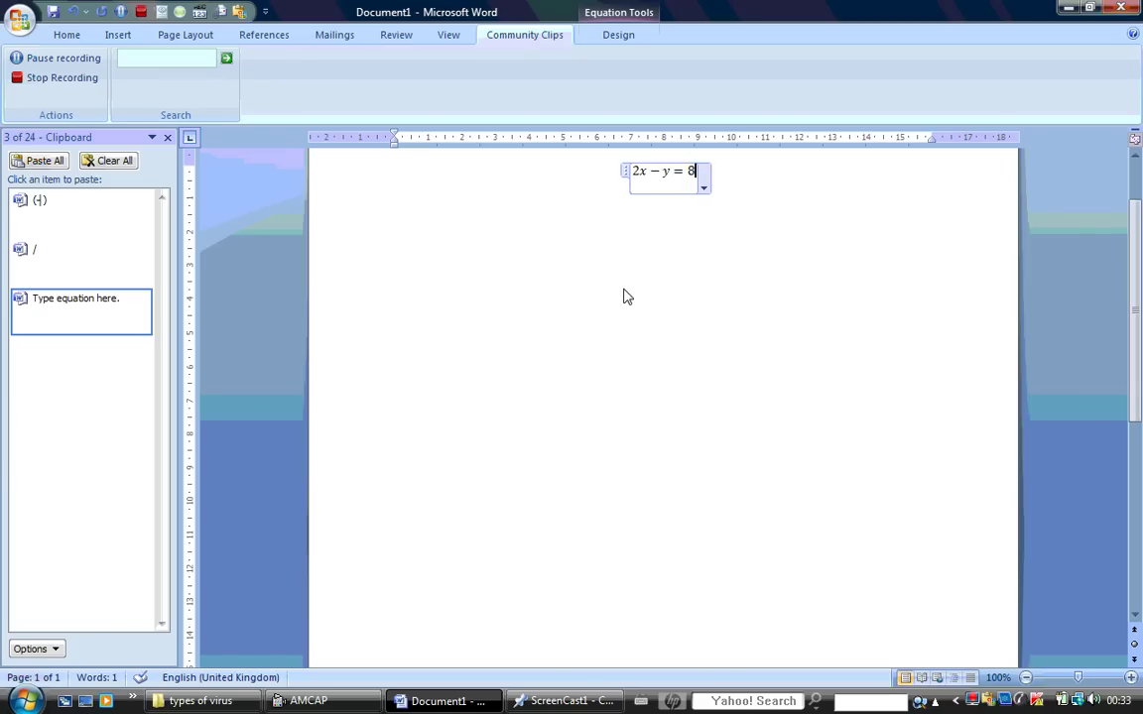
pyautogui.click(623, 289)
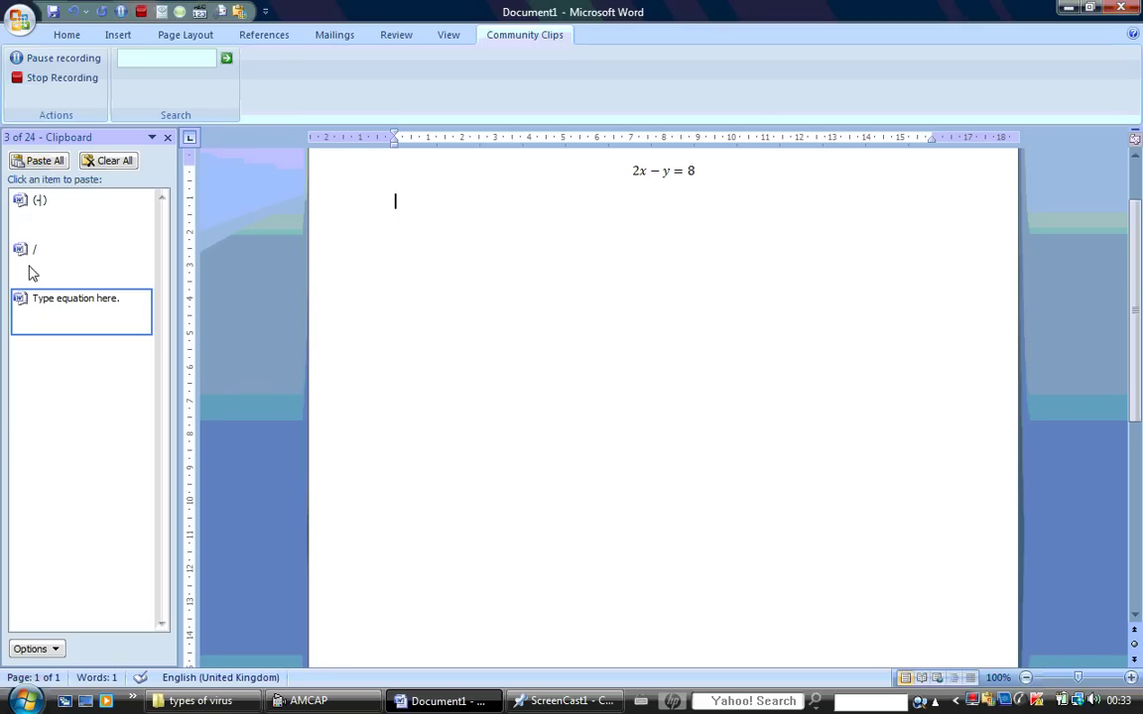
# Step: Enter 3x + y = 17 as a second equation, then paste another empty equation below it
pyautogui.click(143, 308)
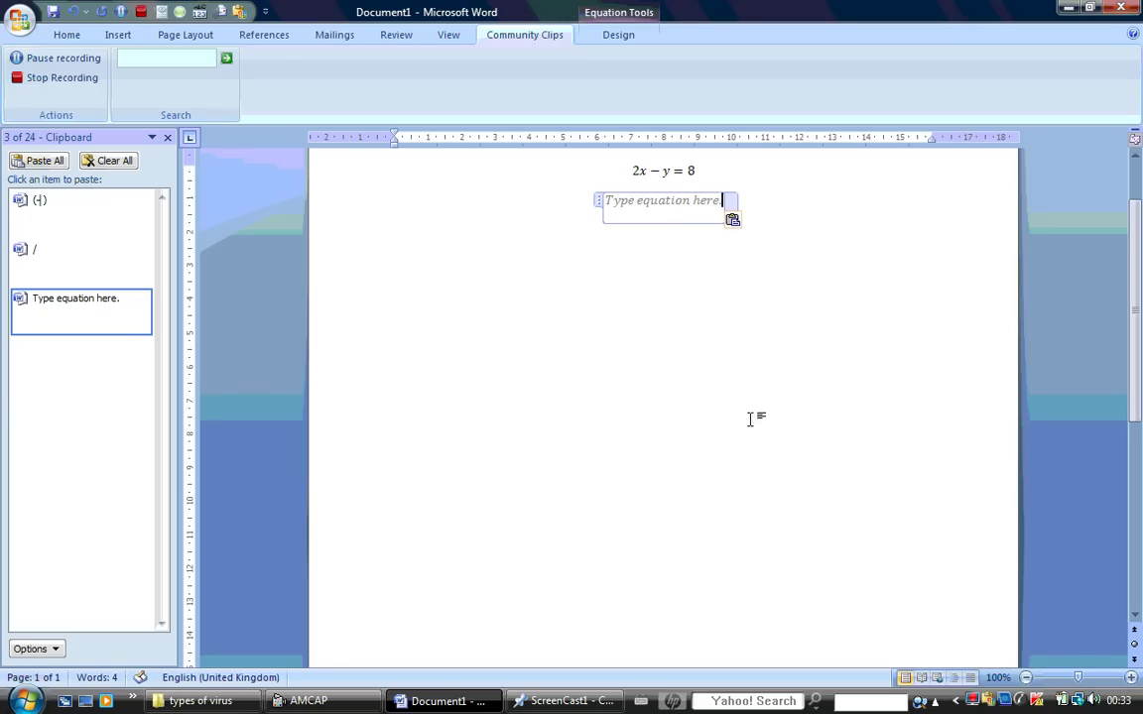
pyautogui.click(659, 215)
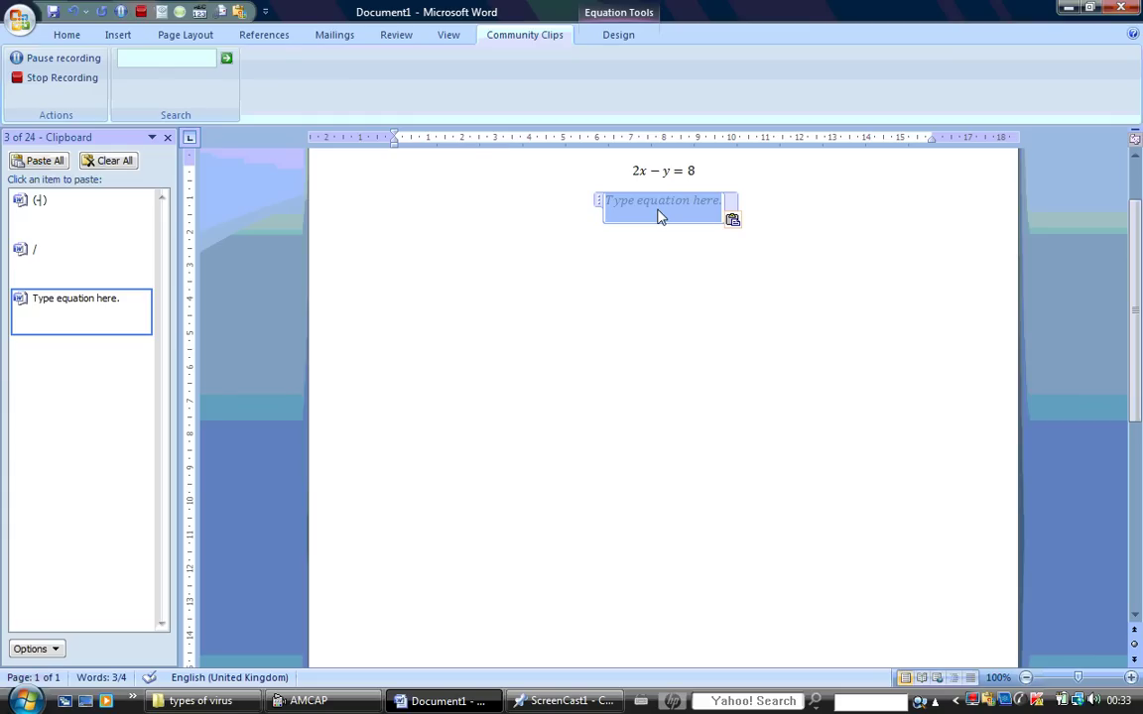
pyautogui.write('3x ')
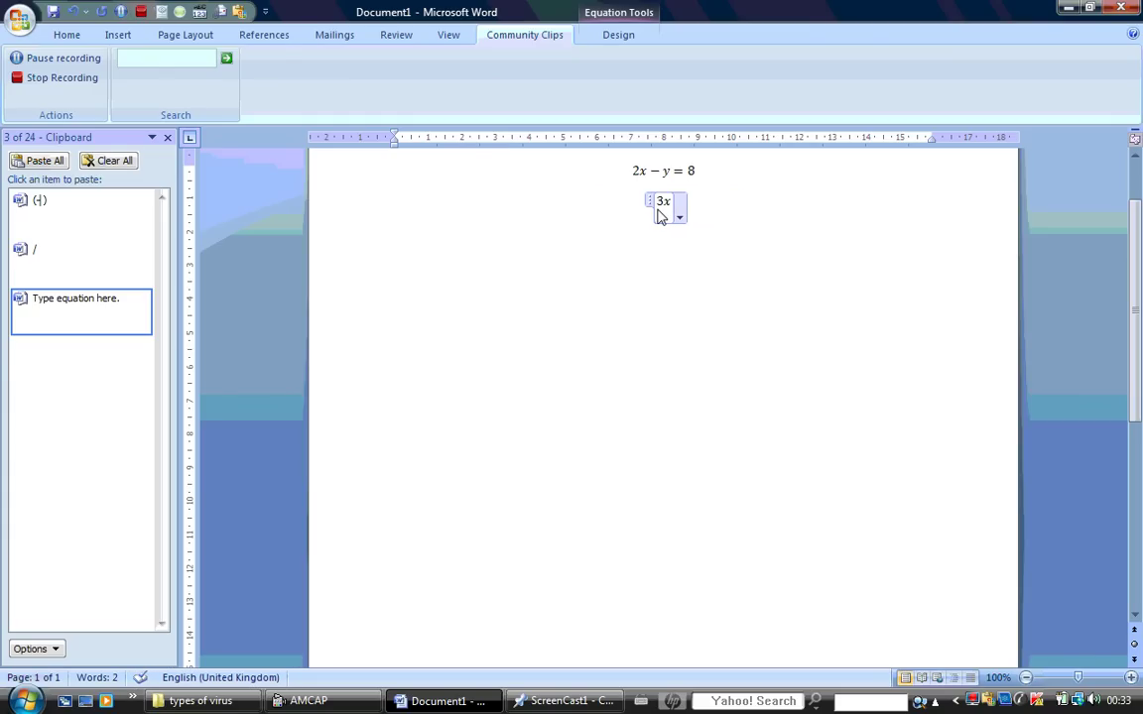
pyautogui.write('+ y ')
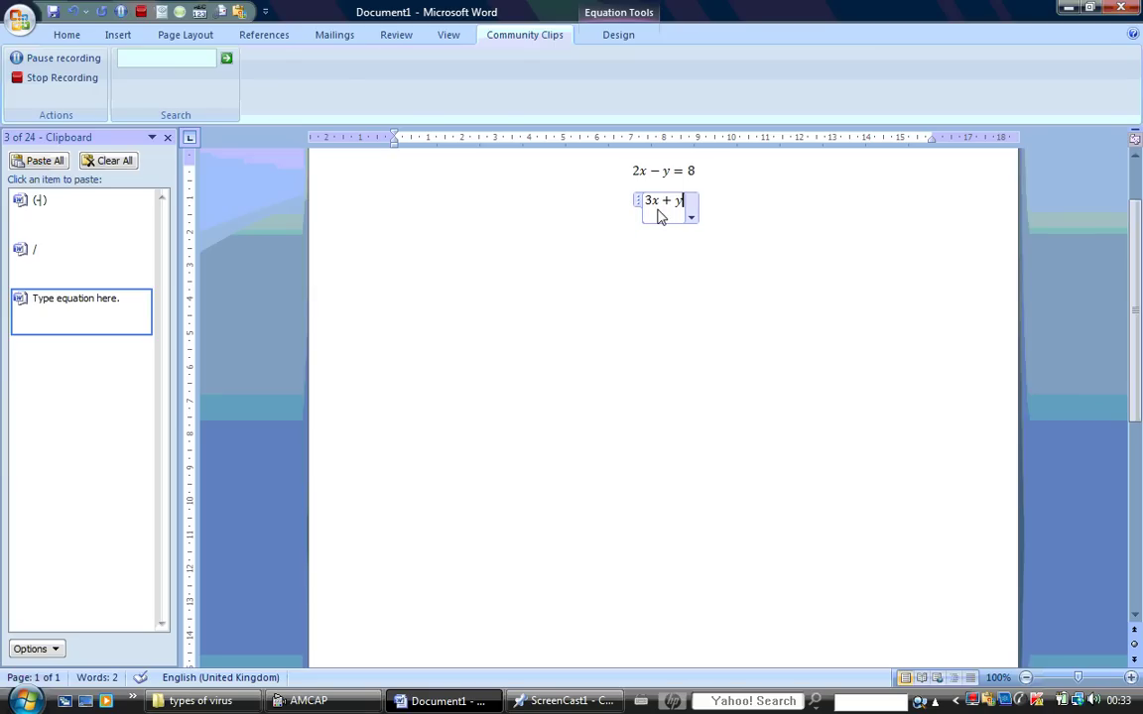
pyautogui.write('==')
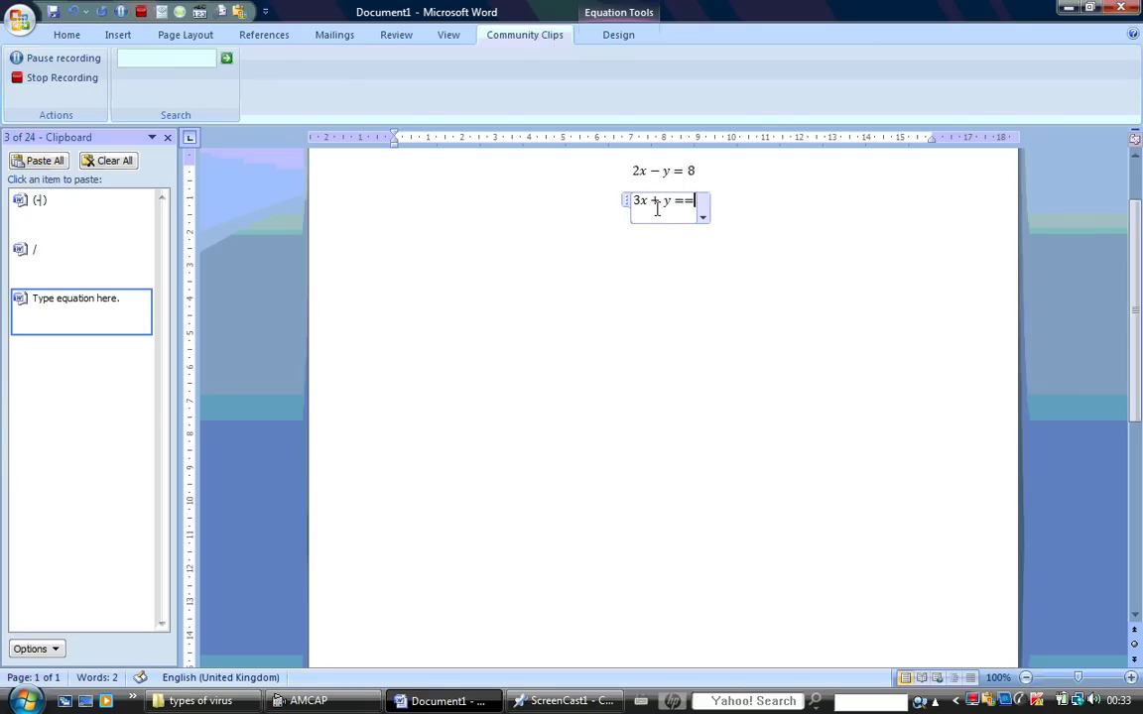
pyautogui.press('BackSpace')
pyautogui.write('17')
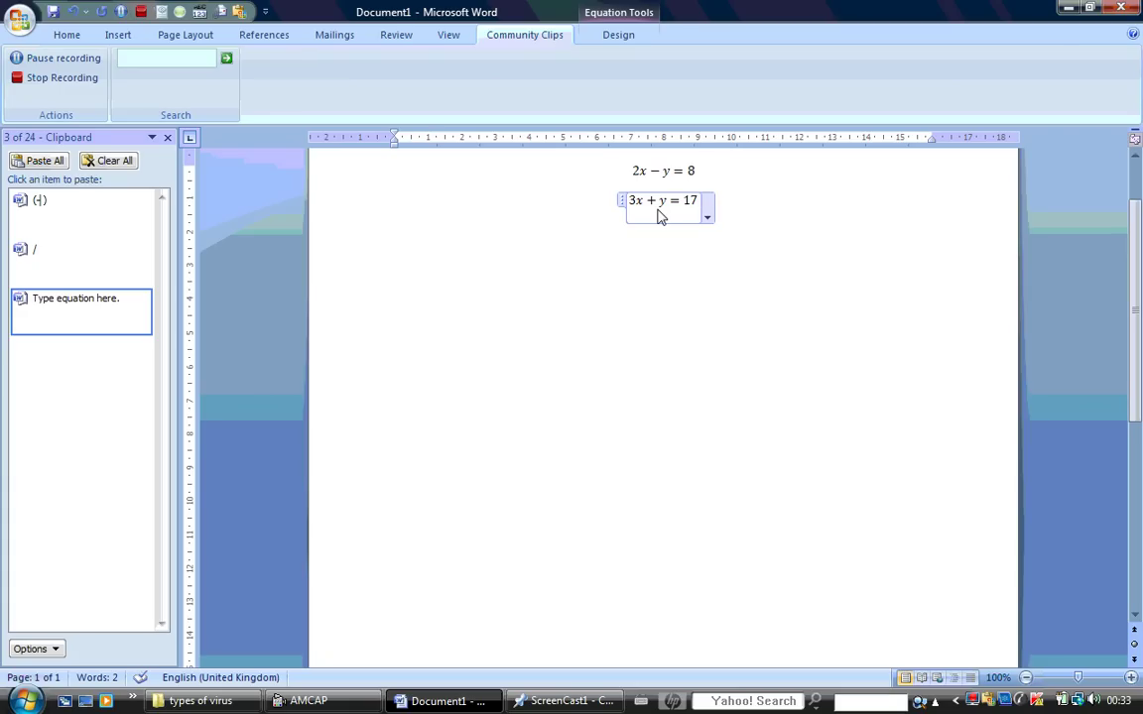
pyautogui.press('Return')
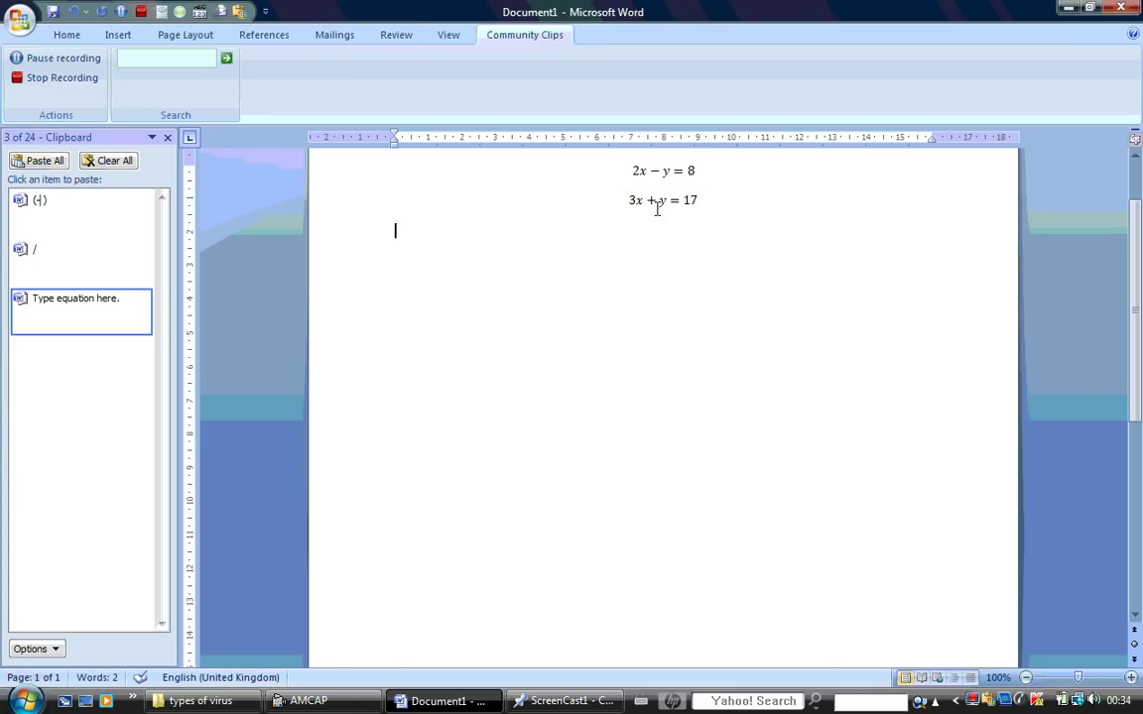
pyautogui.click(59, 308)
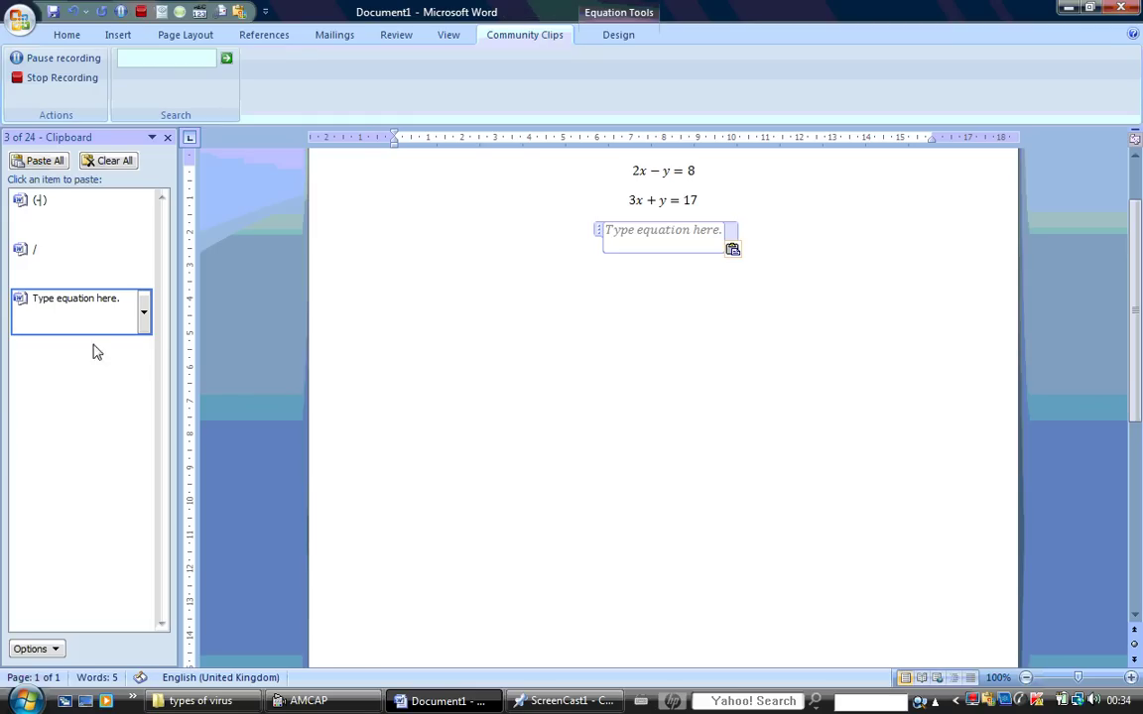
# Step: Fill the new equation with y = 17 − 3x as the third line
pyautogui.click(662, 233)
pyautogui.write('y = ')
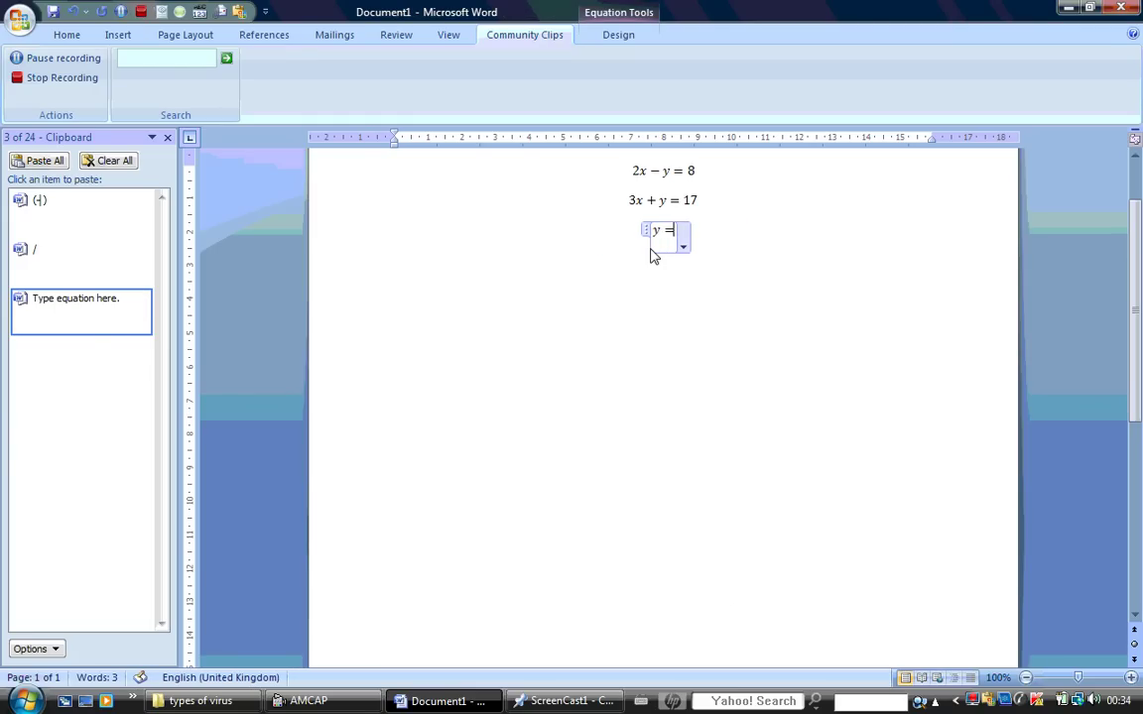
pyautogui.write('17')
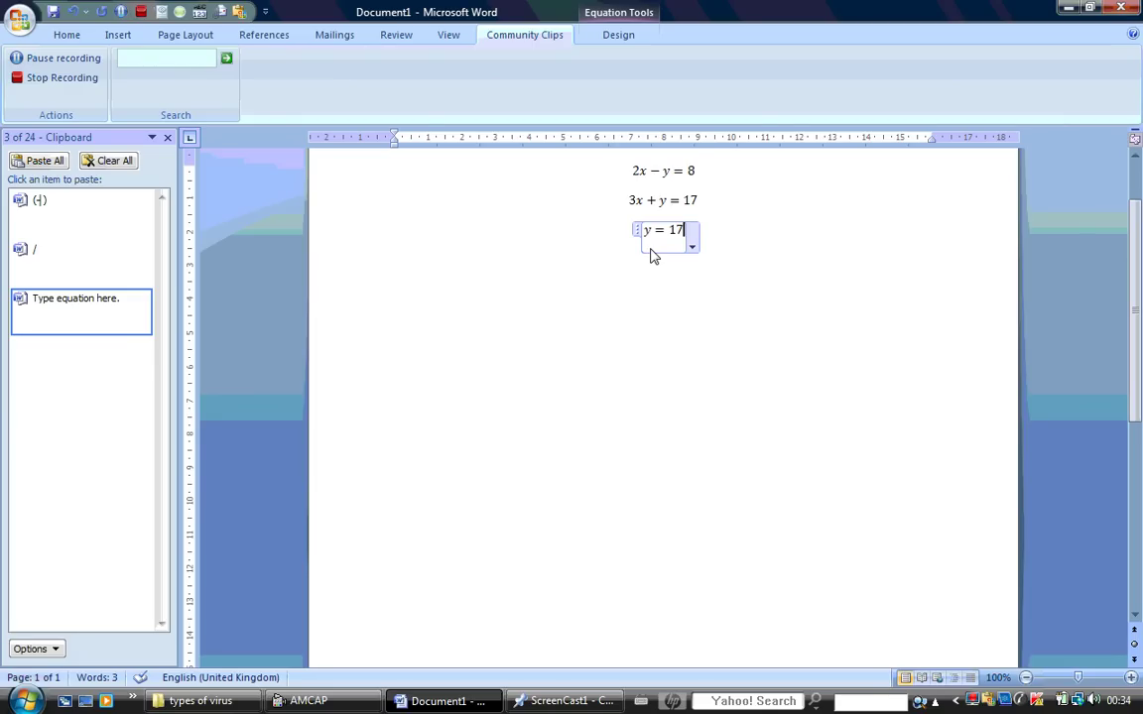
pyautogui.write('-3')
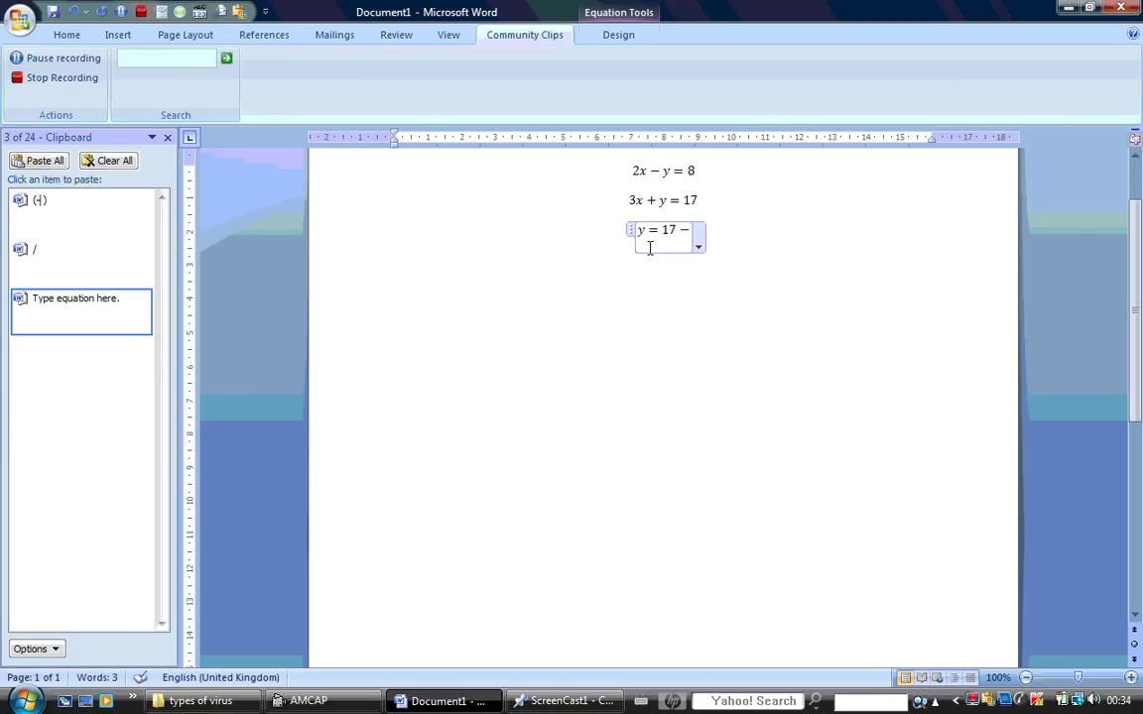
pyautogui.write('x')
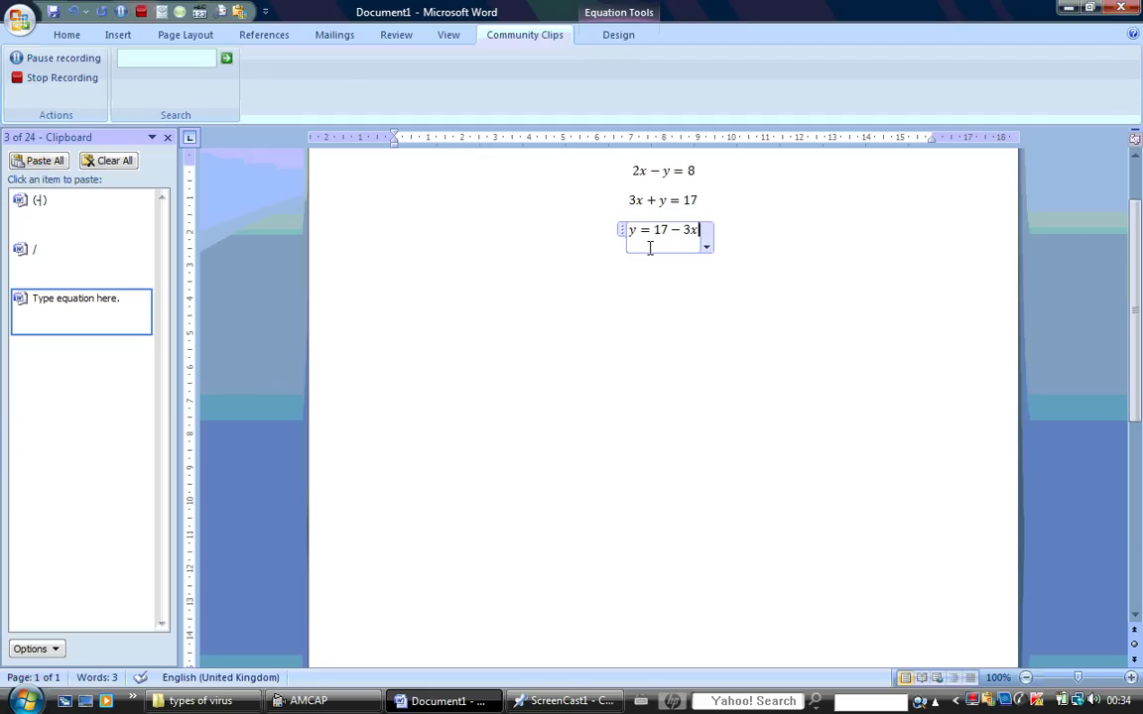
pyautogui.press('Return')
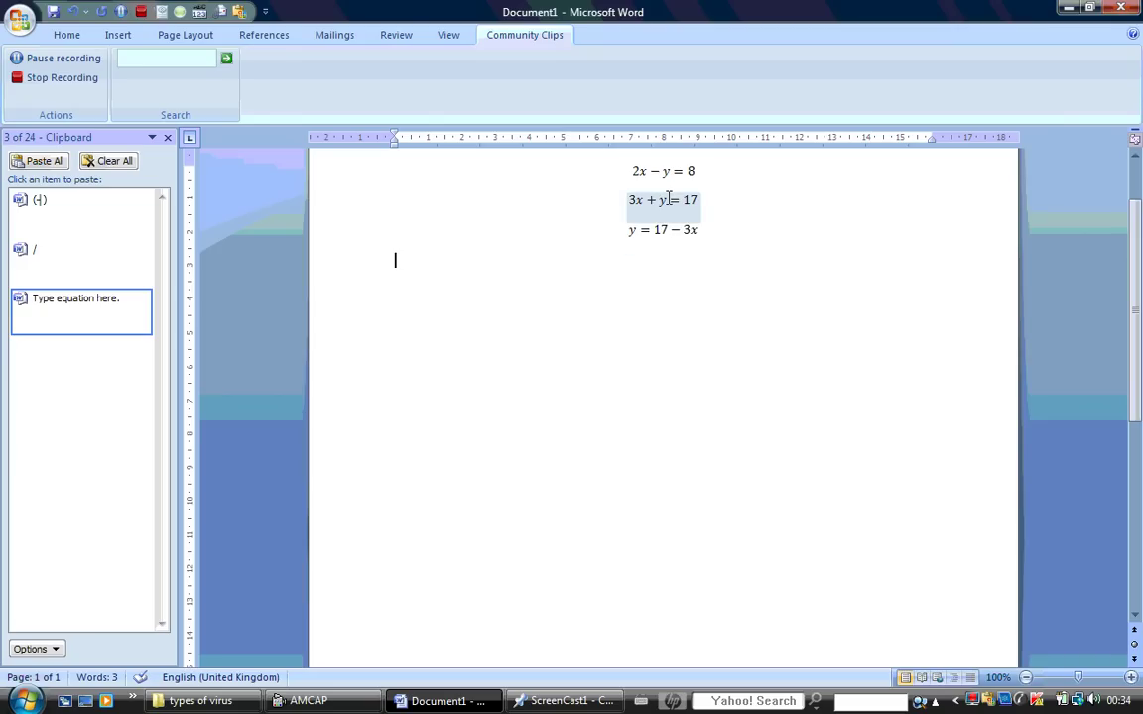
# Step: Write 2x − (17 − 3x) = 8 in a new equation, using bracket structure for 17 − 3x
pyautogui.click(107, 316)
pyautogui.click(654, 273)
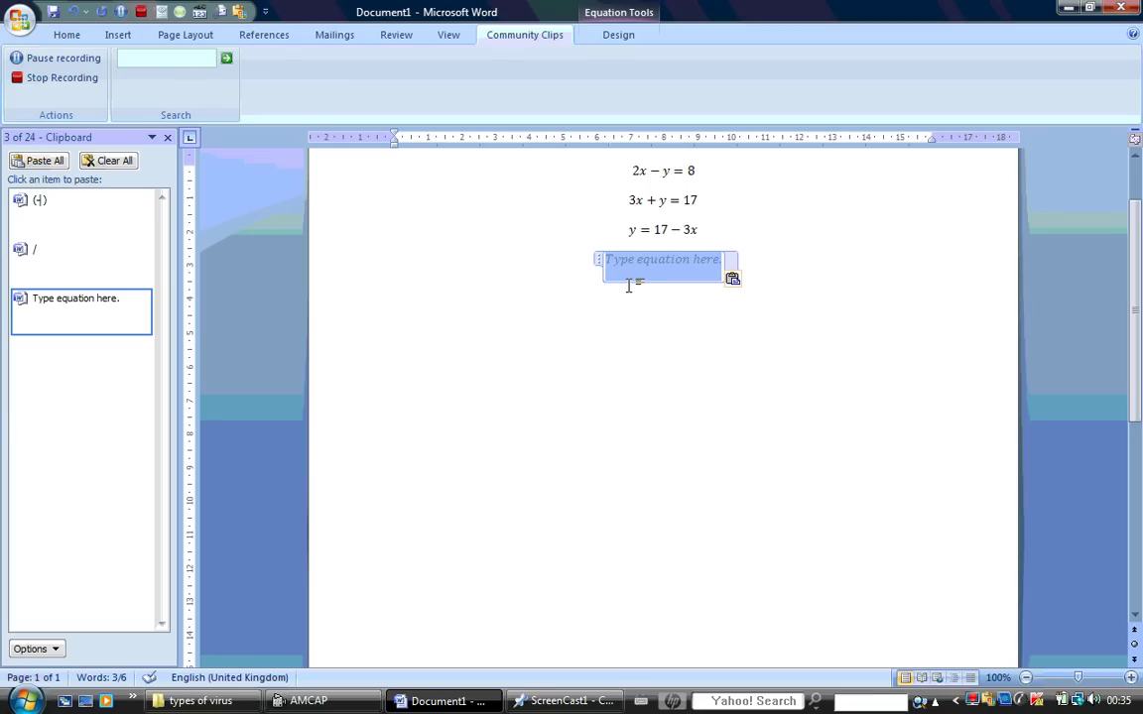
pyautogui.write('2x')
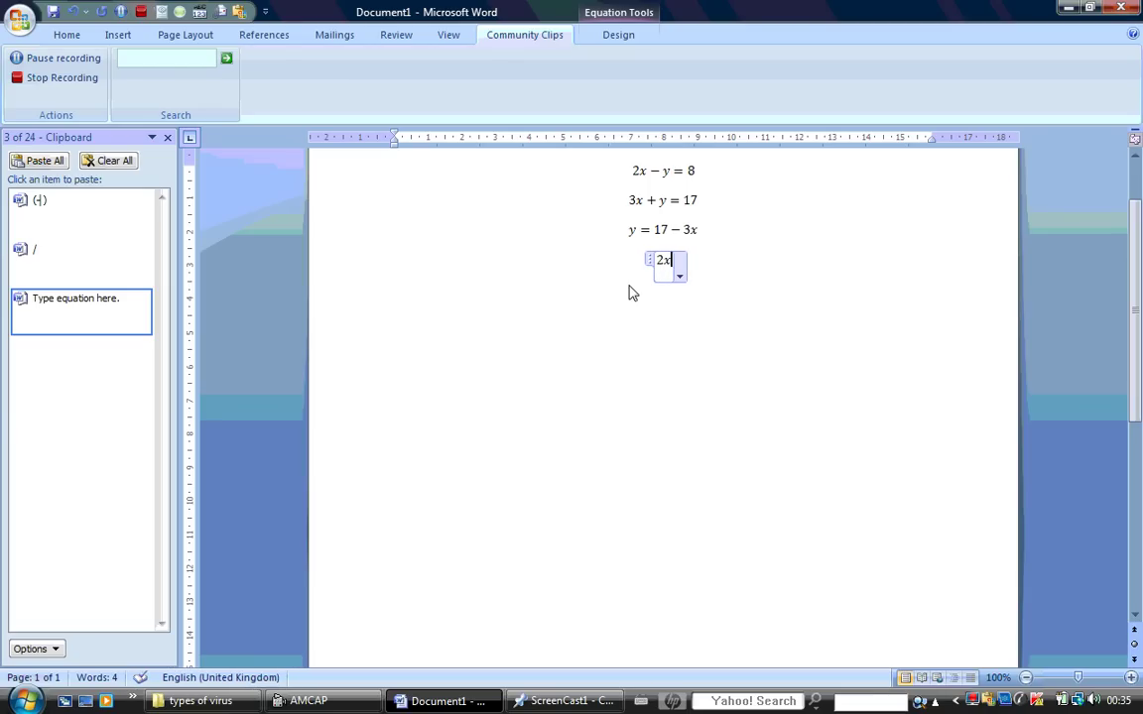
pyautogui.write('-')
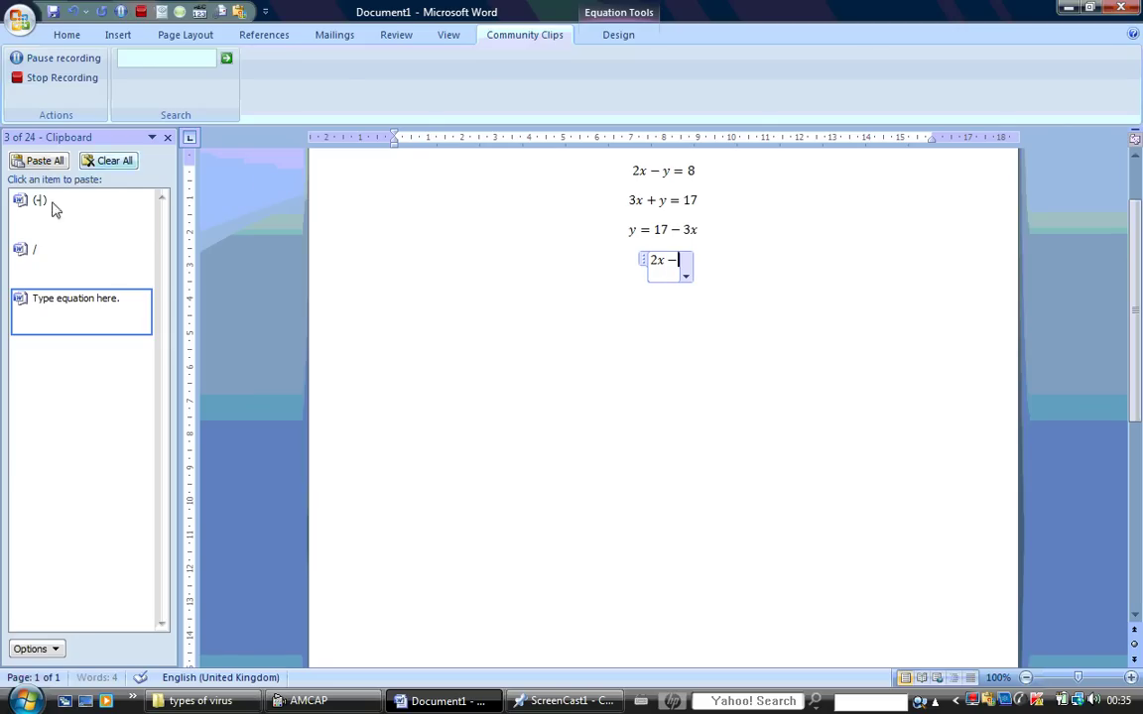
pyautogui.click(28, 220)
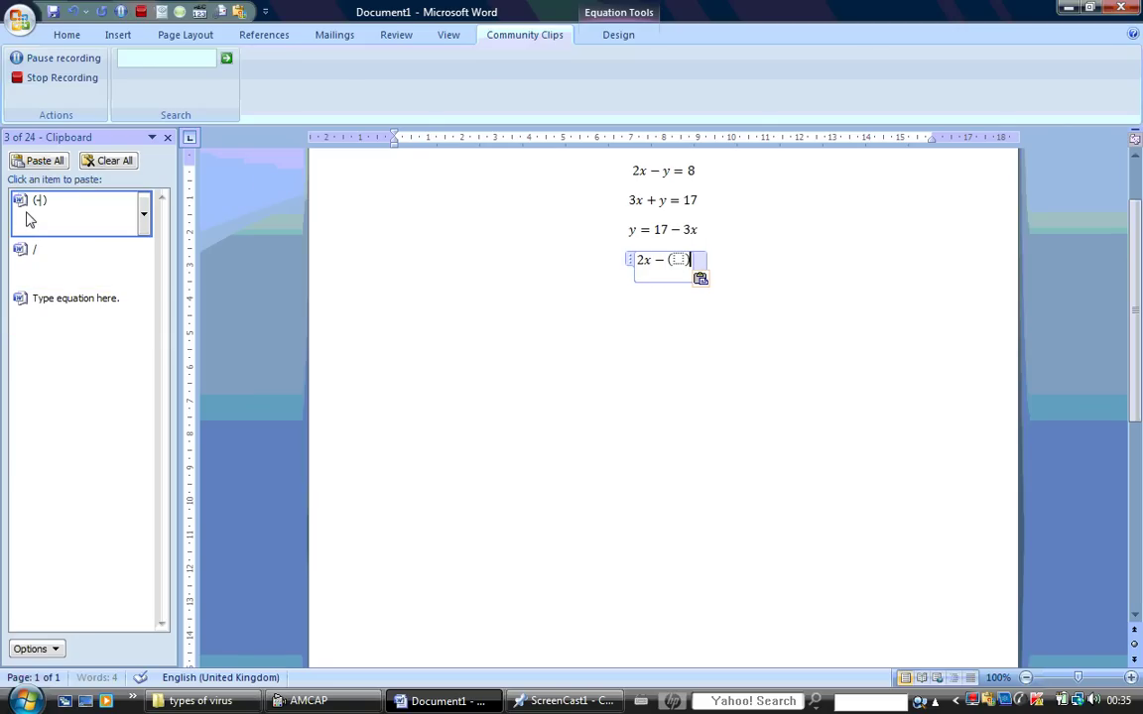
pyautogui.click(677, 262)
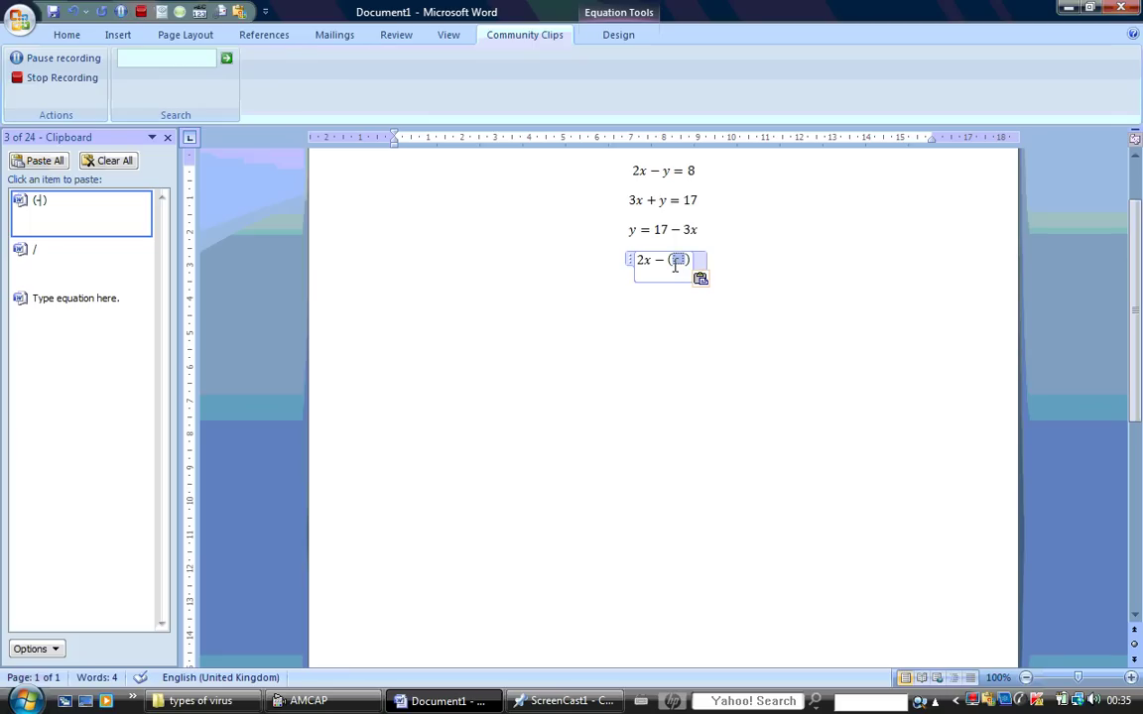
pyautogui.write('17')
pyautogui.write('-3')
pyautogui.write('x')
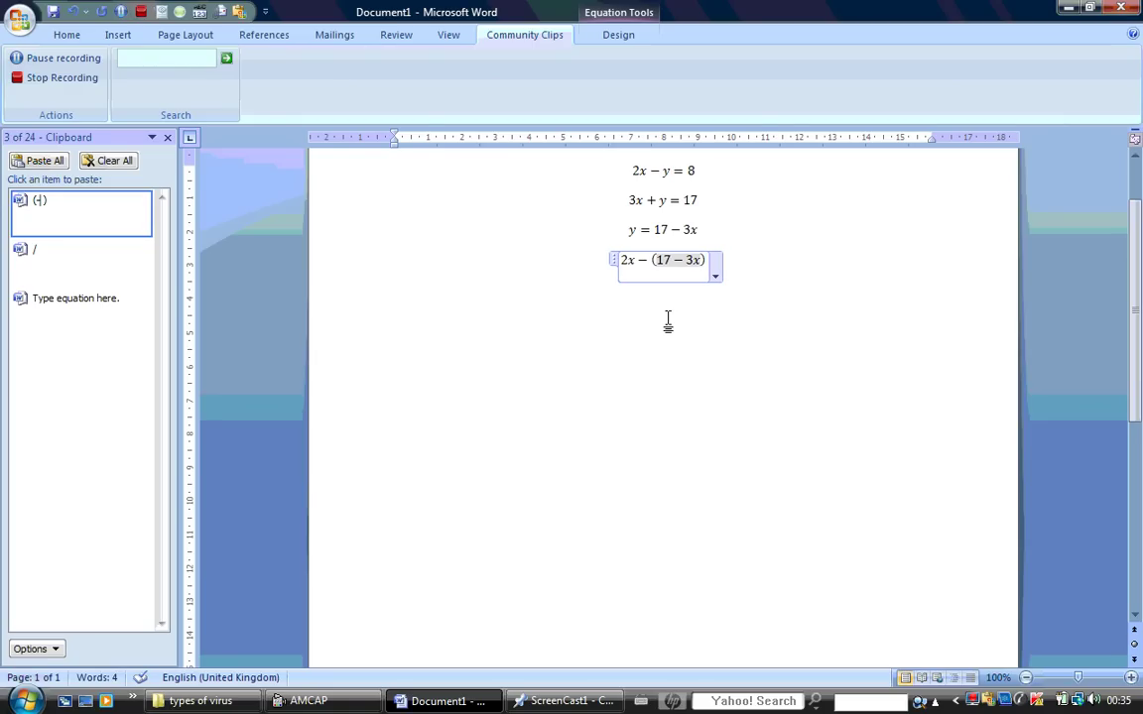
pyautogui.click(706, 262)
pyautogui.write('= 8')
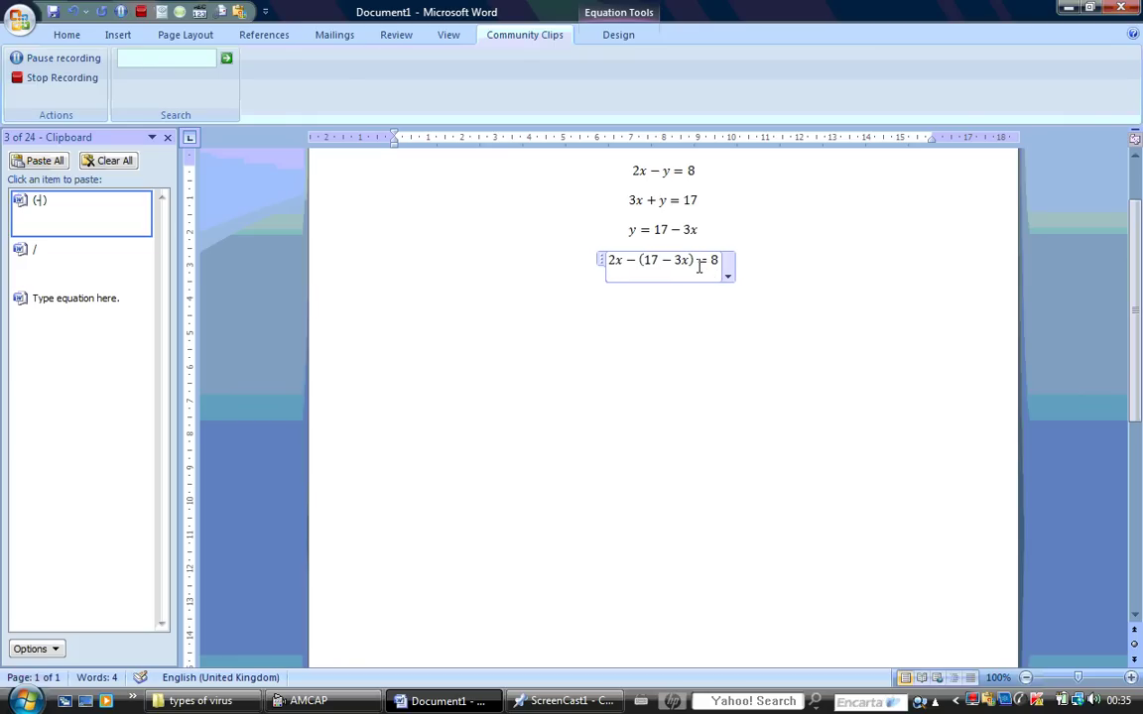
pyautogui.press('Return')
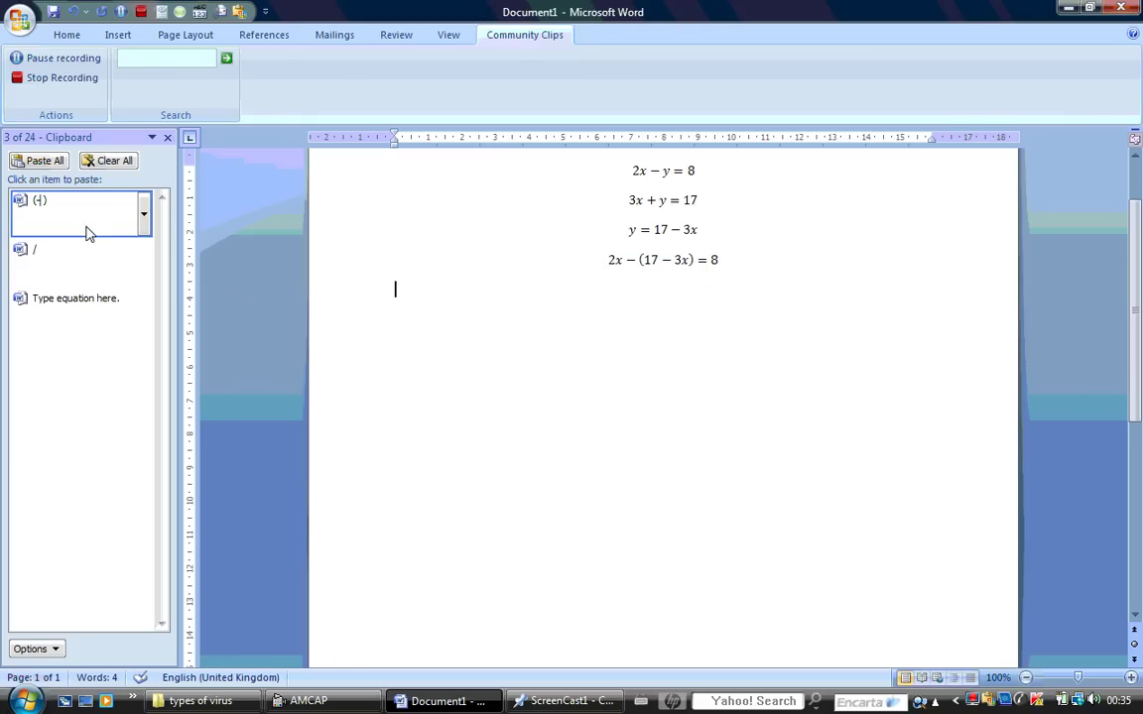
# Step: Add a new equation reading 2x − 17 + 3x = 8 below the substitution
pyautogui.click(50, 302)
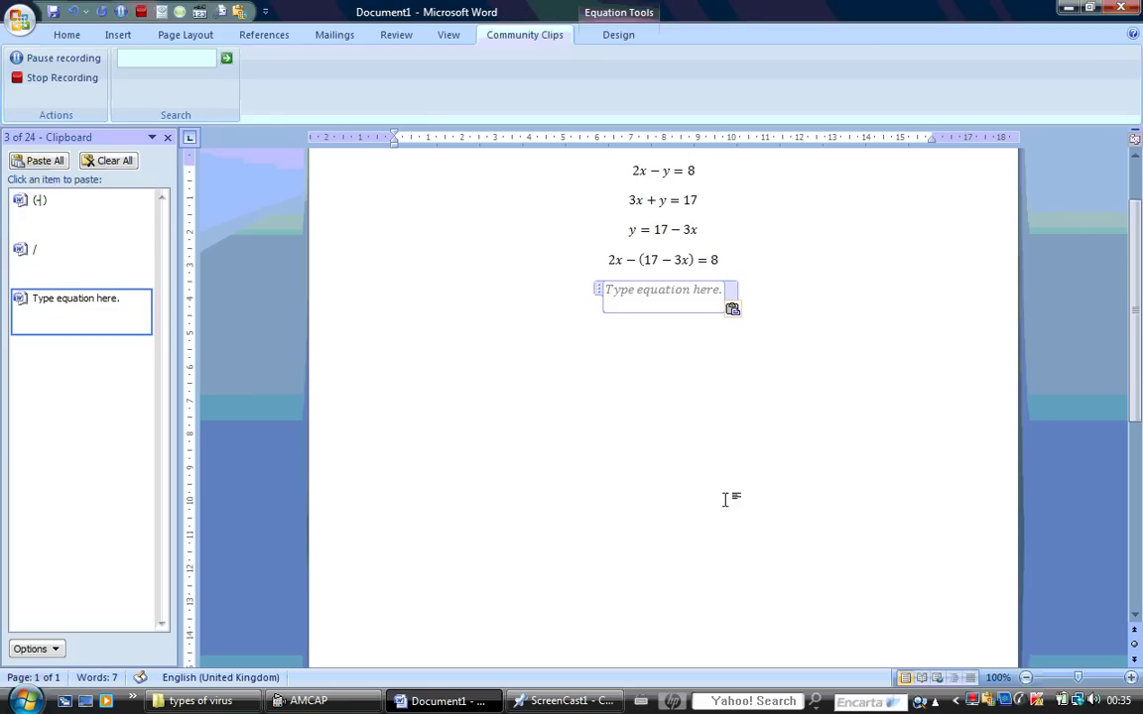
pyautogui.click(663, 304)
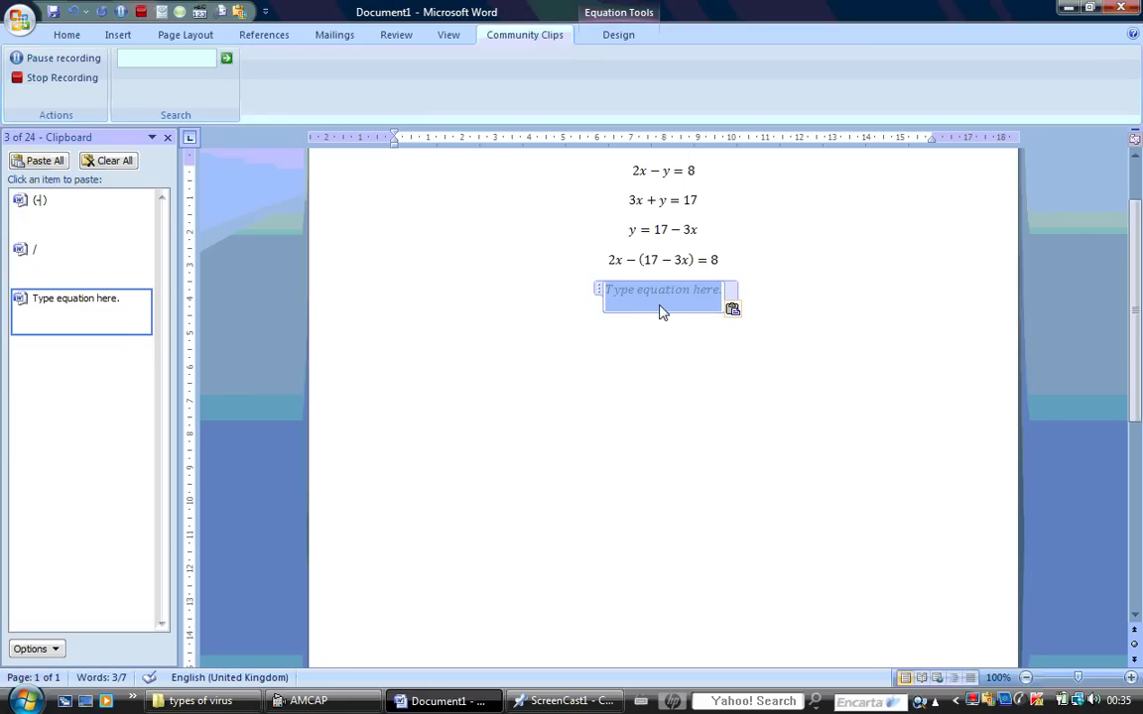
pyautogui.write('2x')
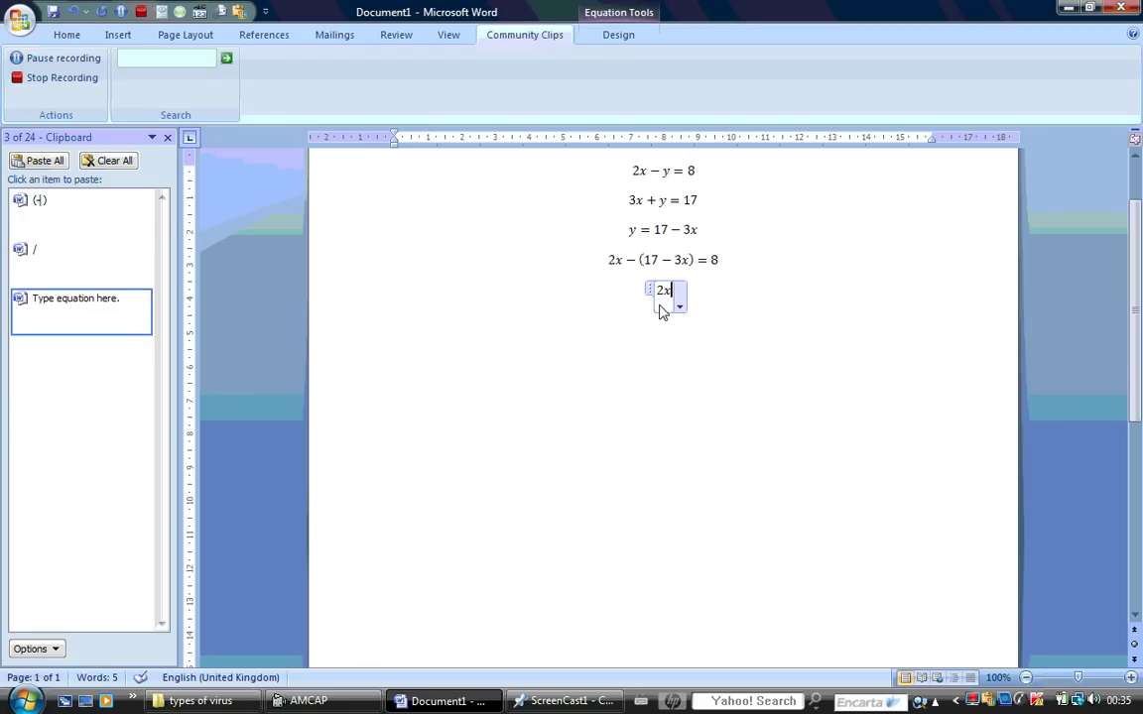
pyautogui.write('-17')
pyautogui.write('=3')
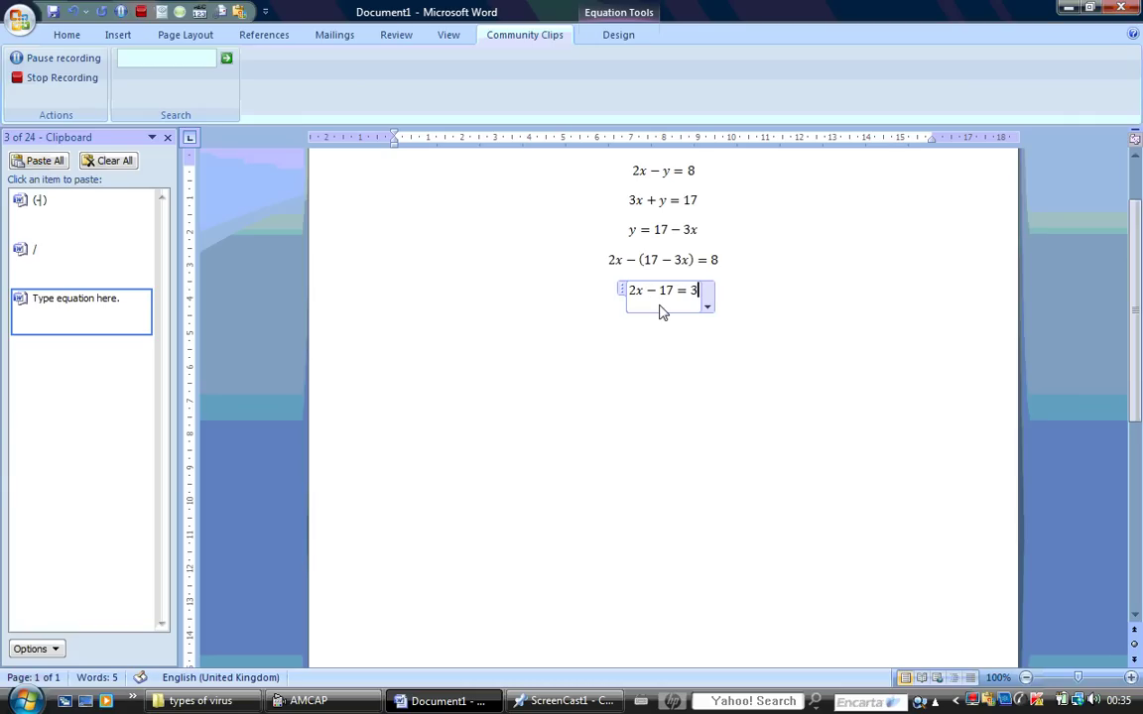
pyautogui.press('BackSpace')
pyautogui.press('BackSpace')
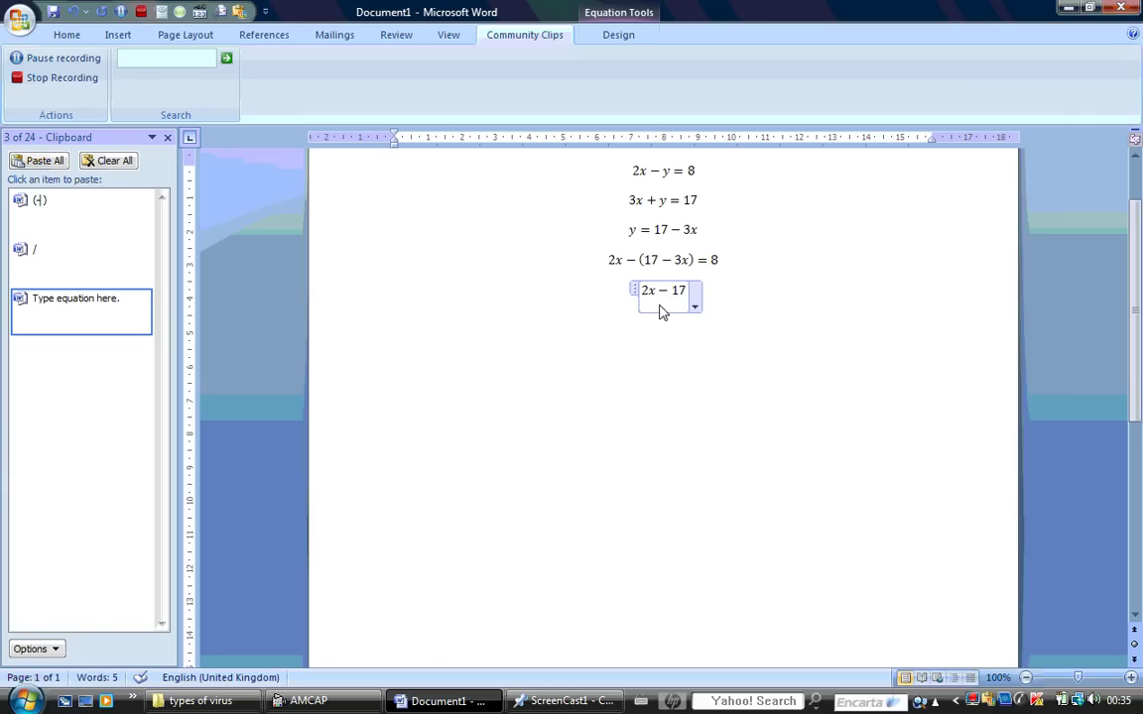
pyautogui.write('+ 3x ')
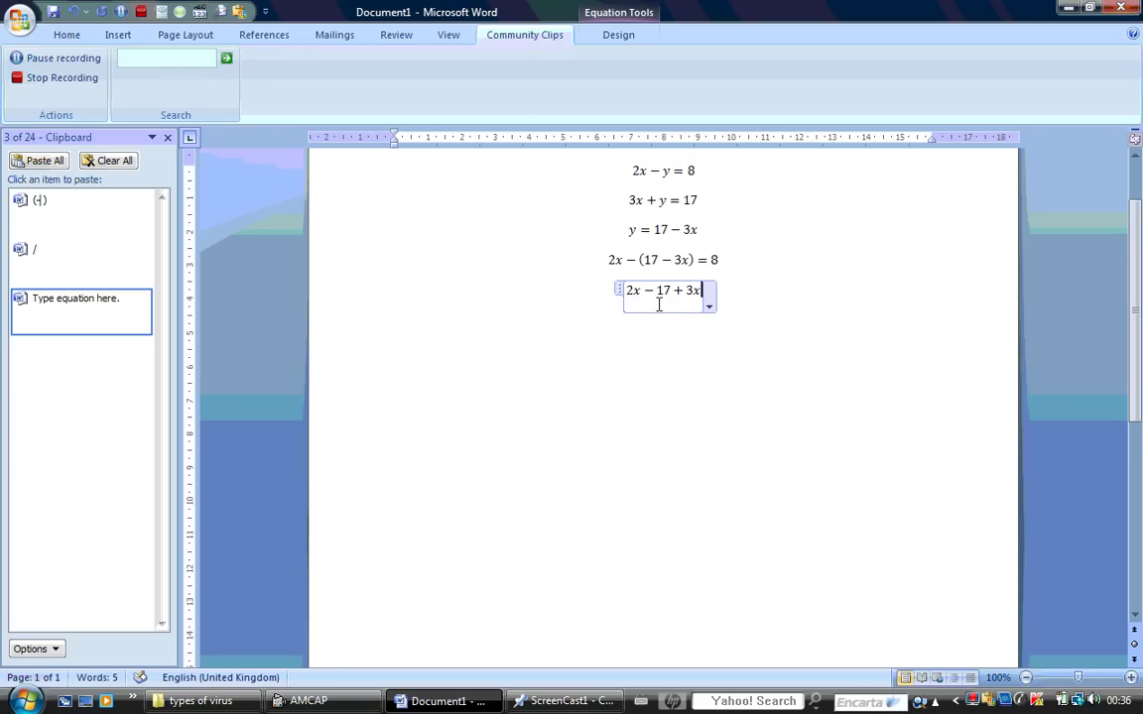
pyautogui.write('= ')
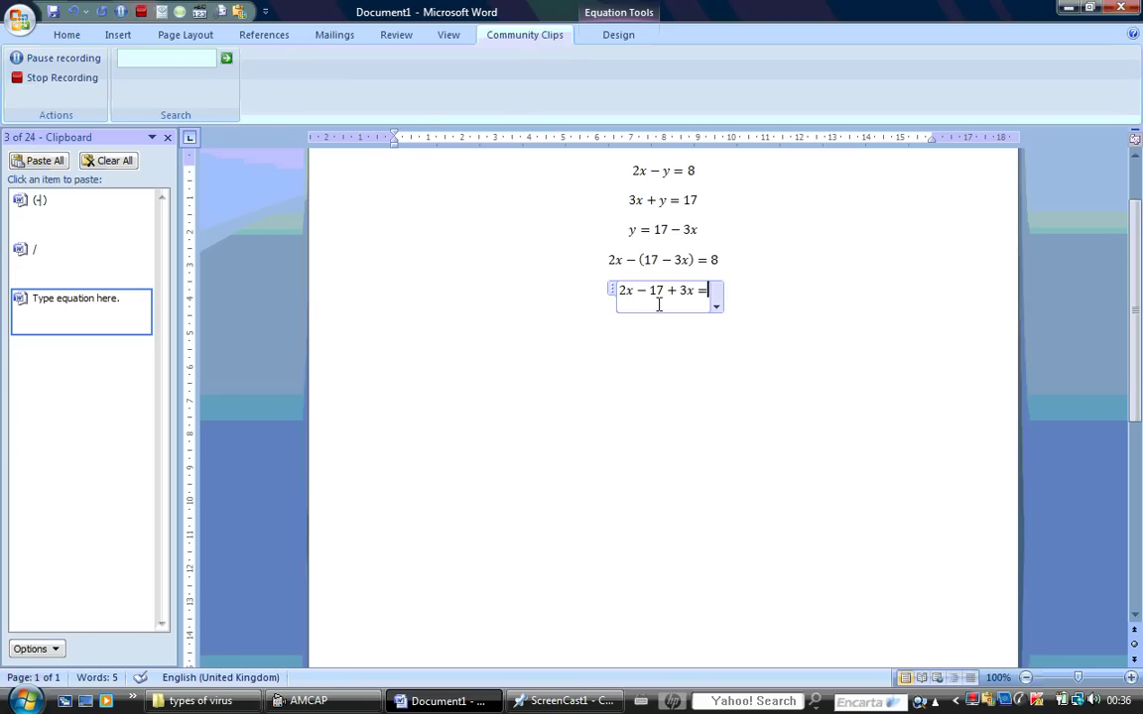
pyautogui.write('8')
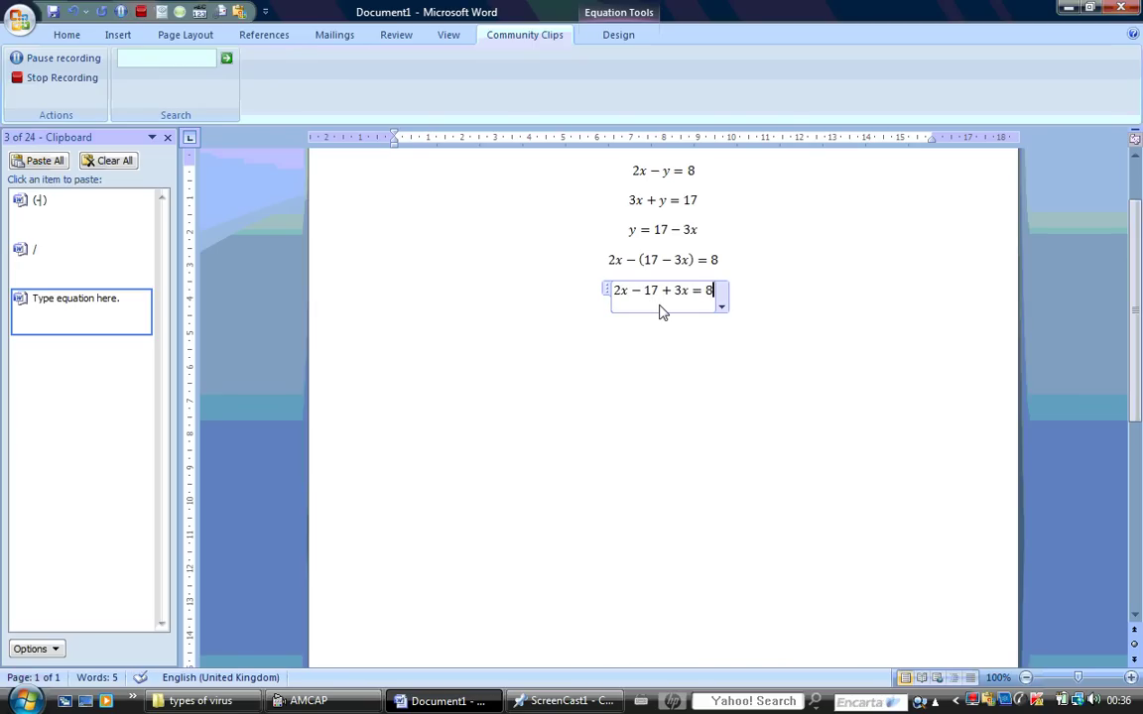
pyautogui.click(659, 306)
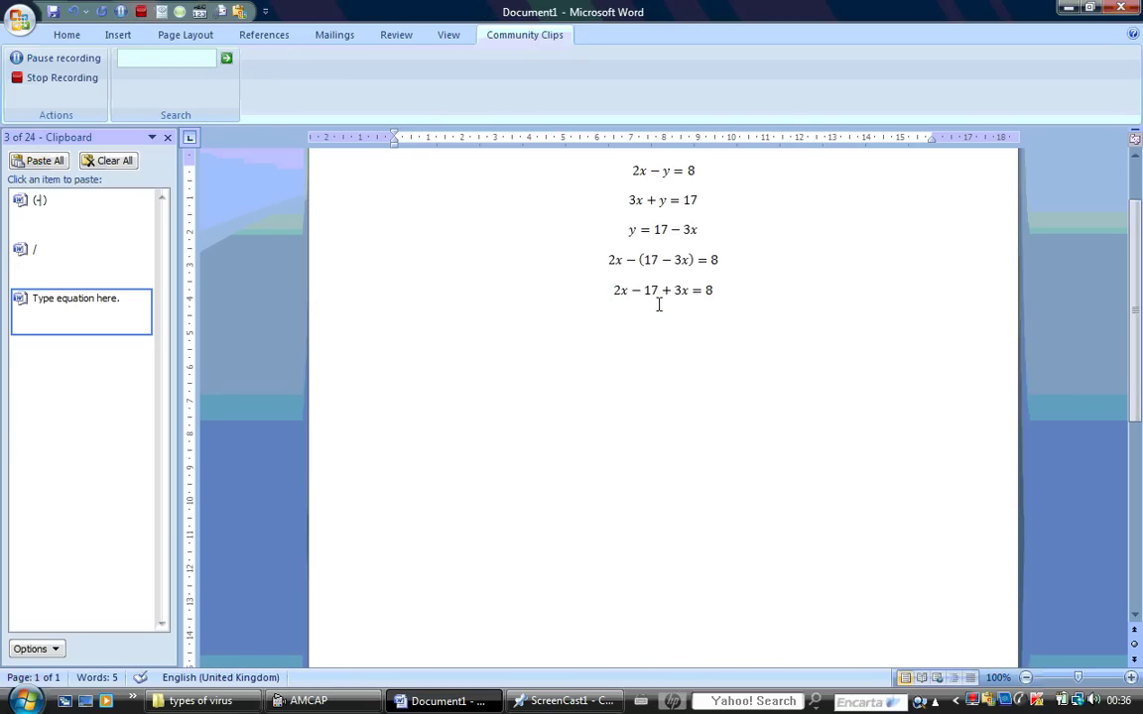
# Step: Add 2x + 3x = 8 + 17 as a new equation, with an empty equation pasted beneath
pyautogui.click(17, 316)
pyautogui.moveTo(684, 330); pyautogui.dragTo(615, 422)
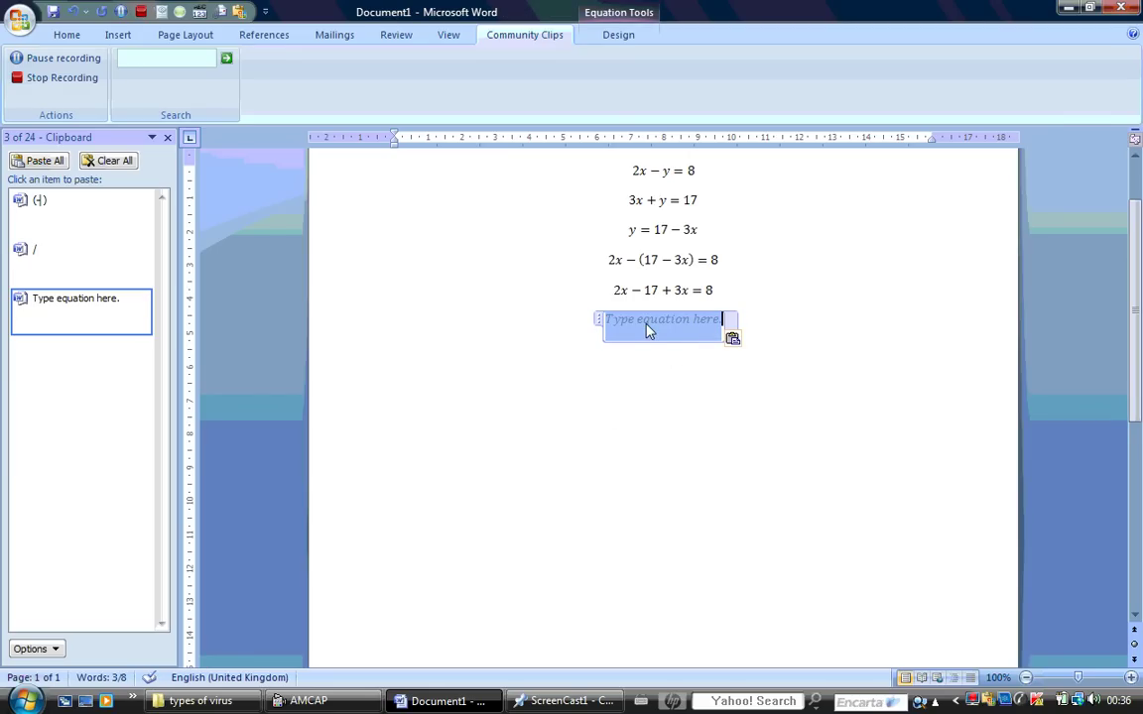
pyautogui.write('2x ')
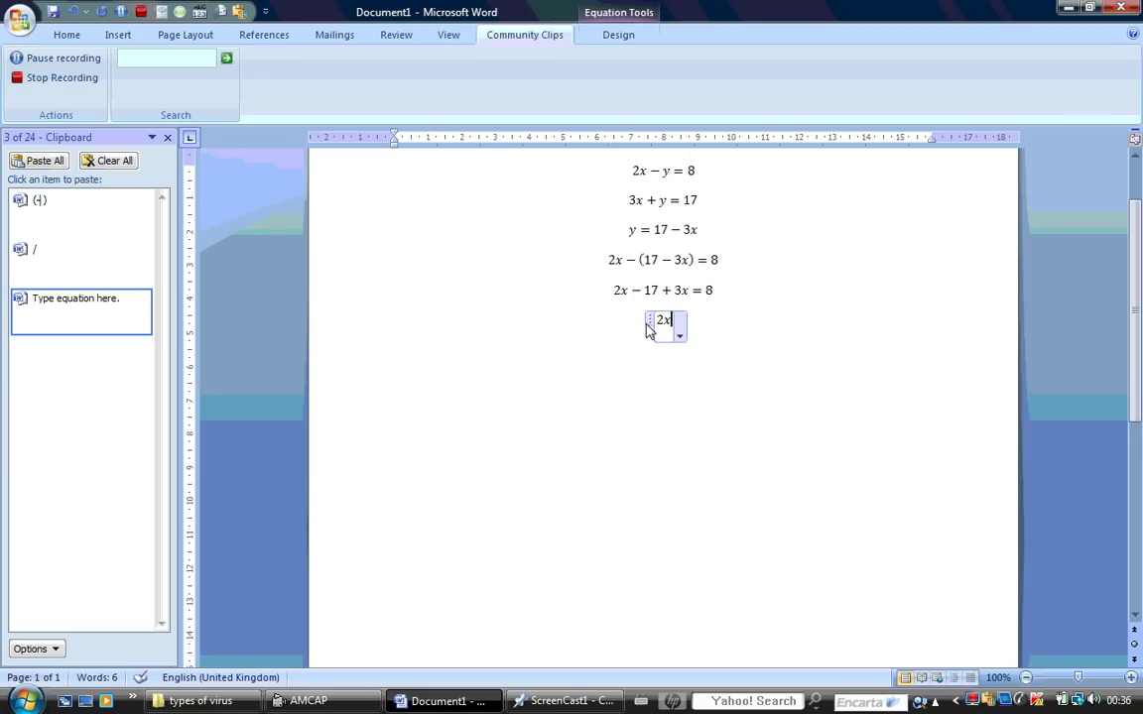
pyautogui.write('+ ')
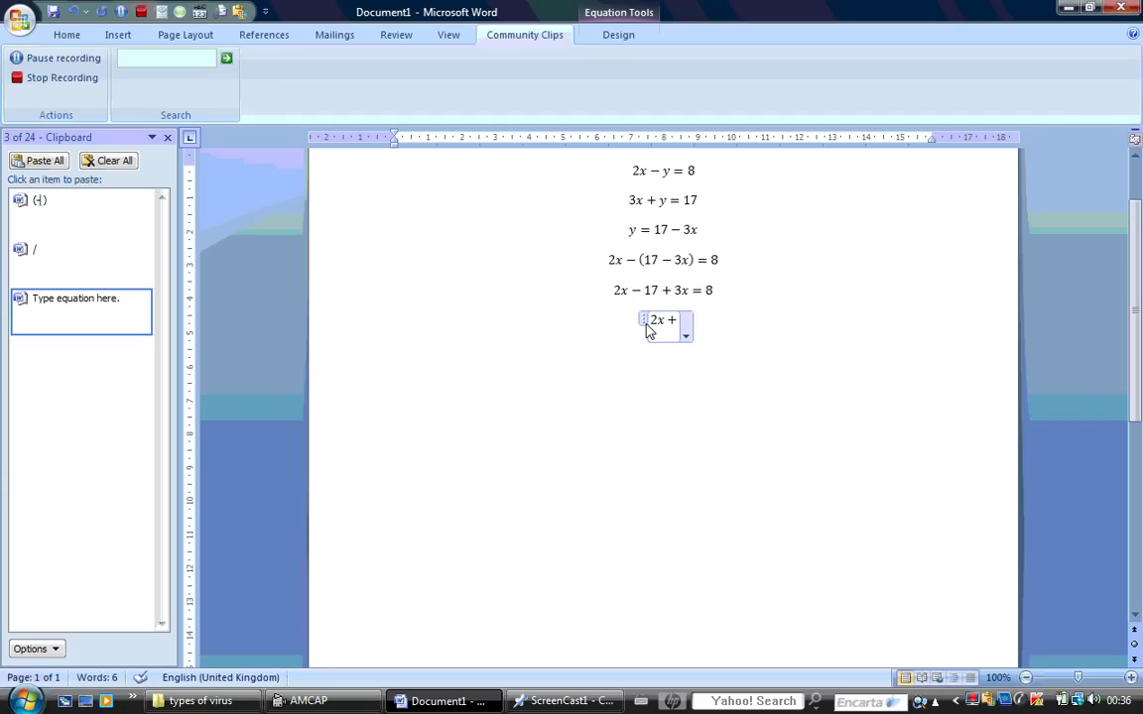
pyautogui.write('3x')
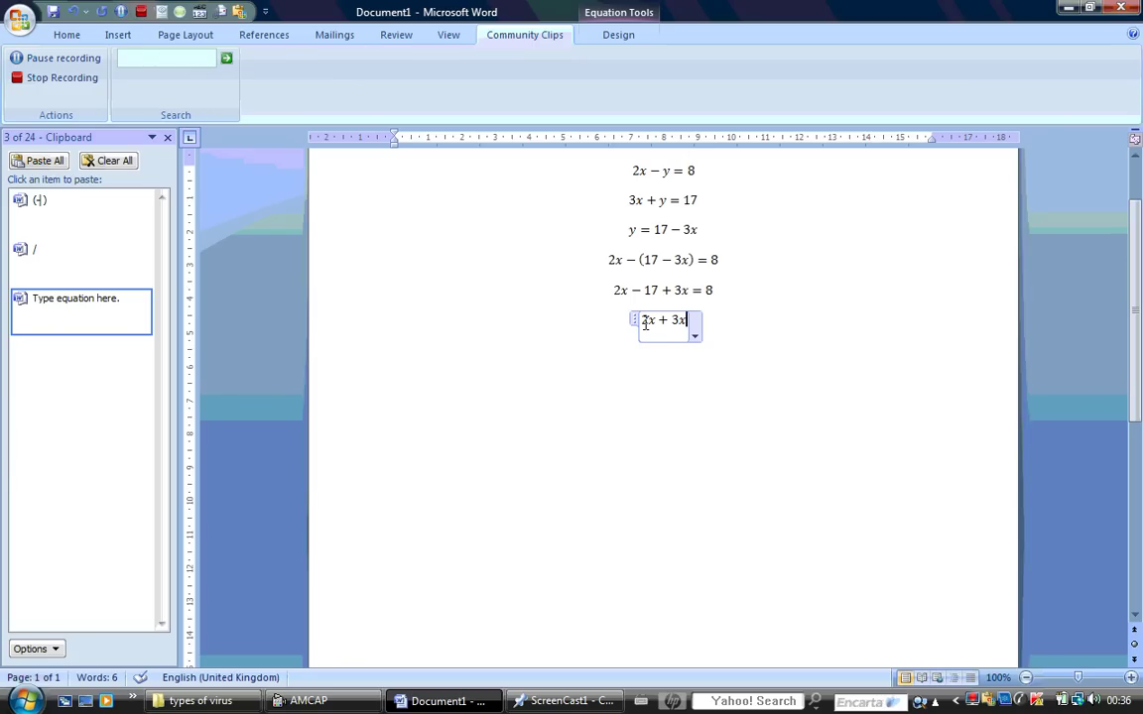
pyautogui.write('= ')
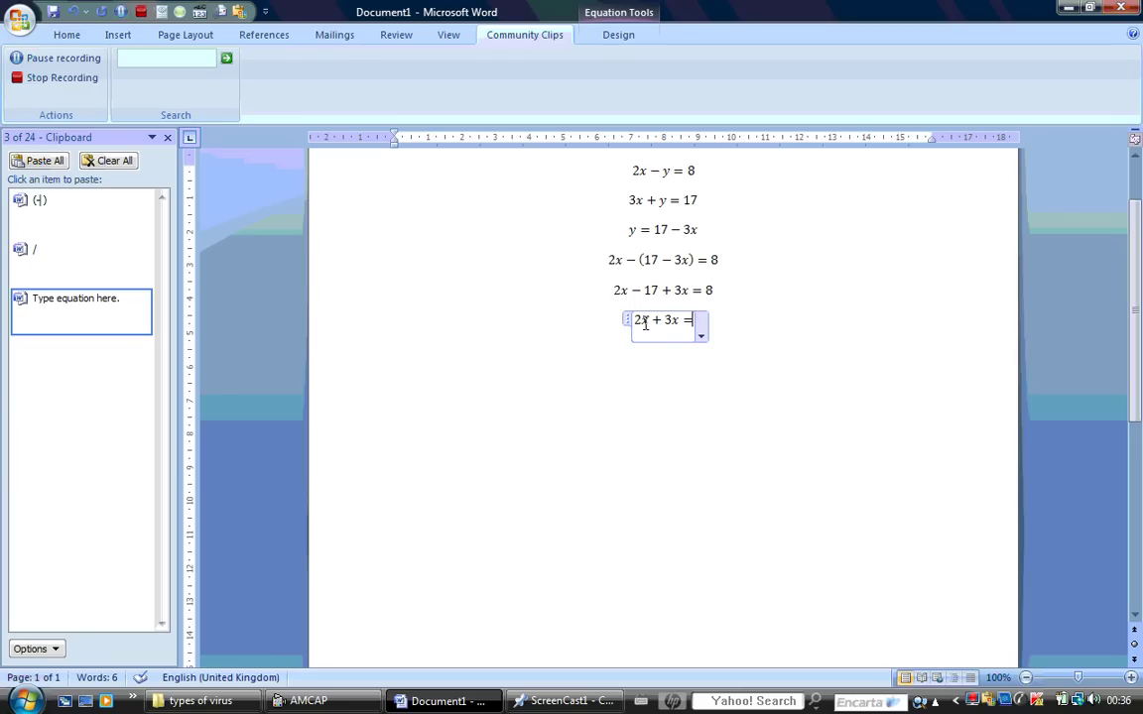
pyautogui.write('8 ')
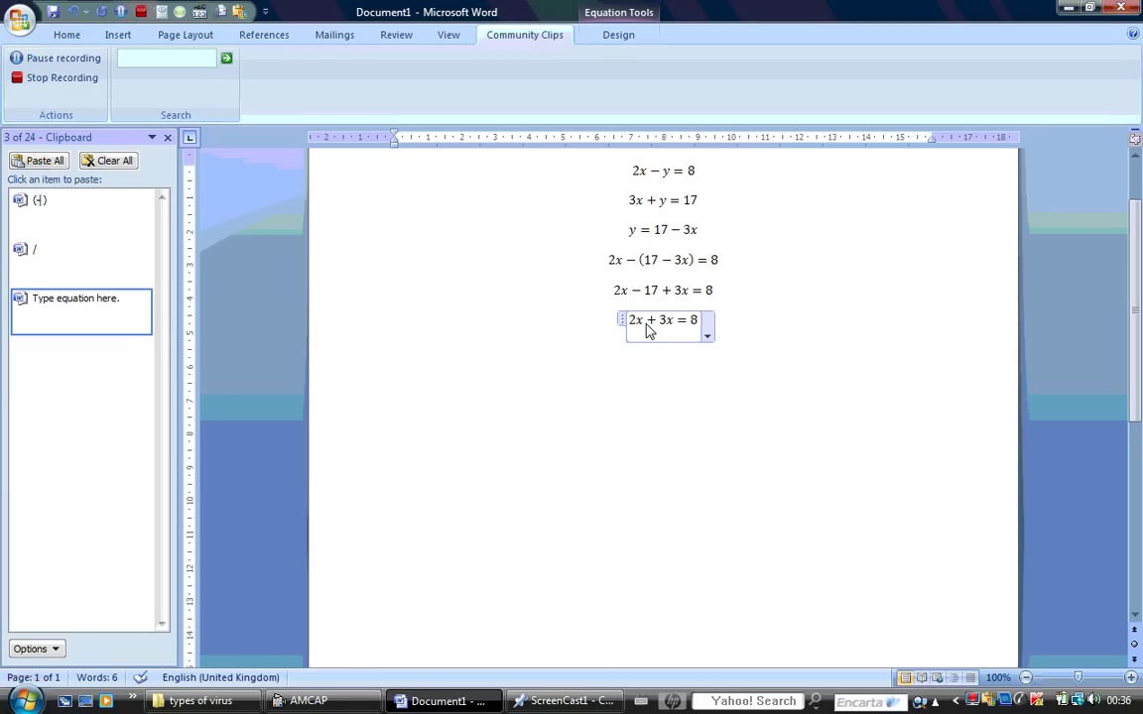
pyautogui.write('+ ')
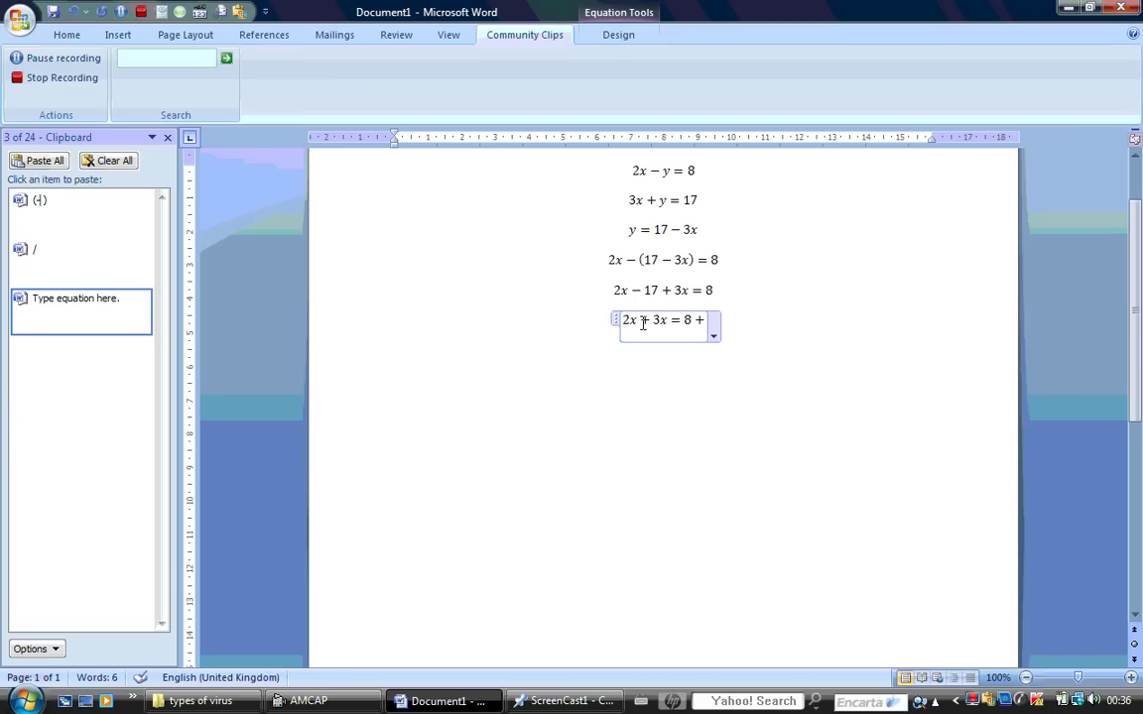
pyautogui.write('17')
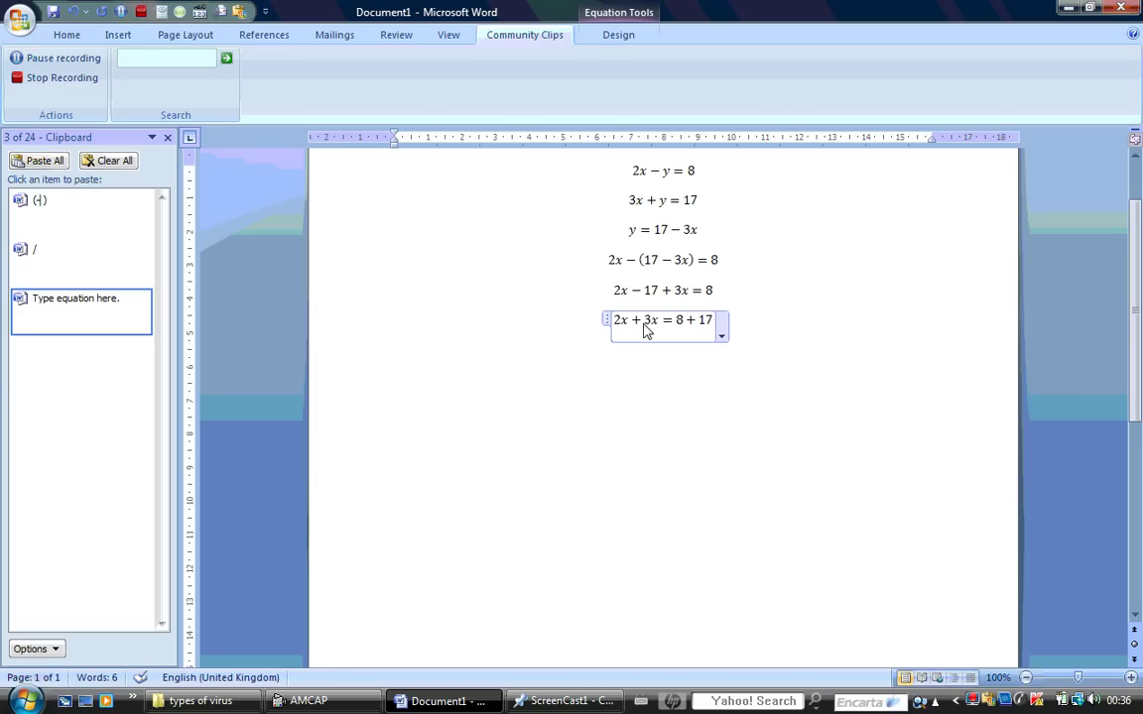
pyautogui.press('Return')
pyautogui.click(64, 320)
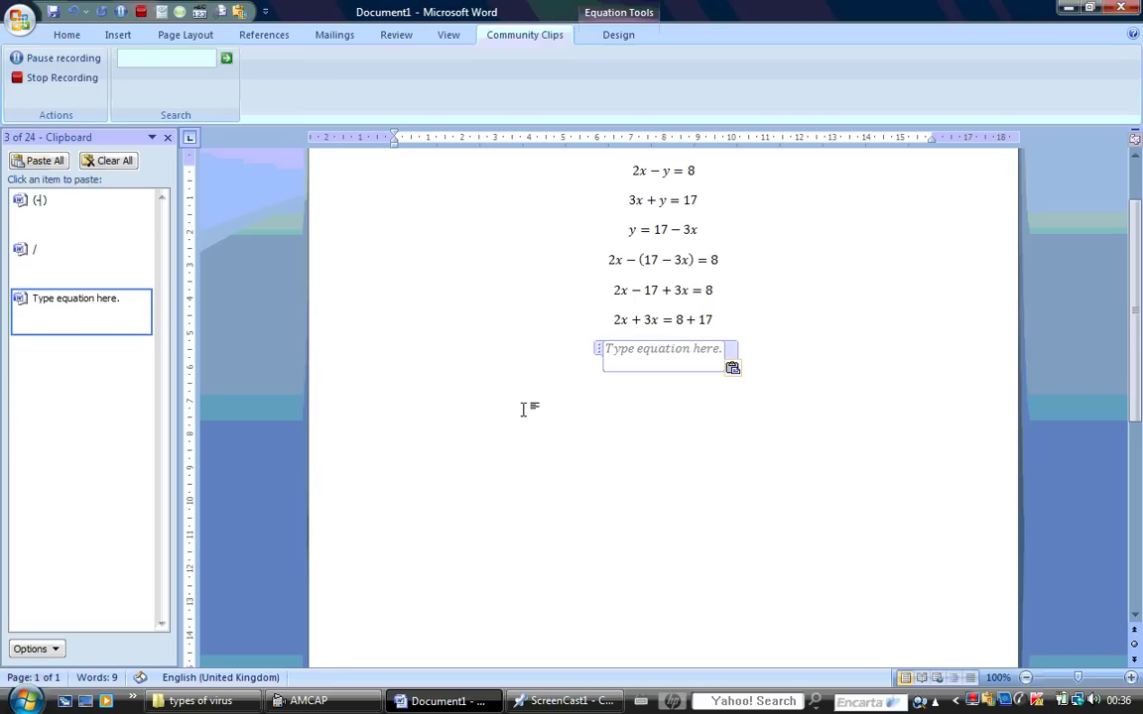
# Step: Replace the empty placeholder by typing 5x = in the new equation
pyautogui.click(640, 360)
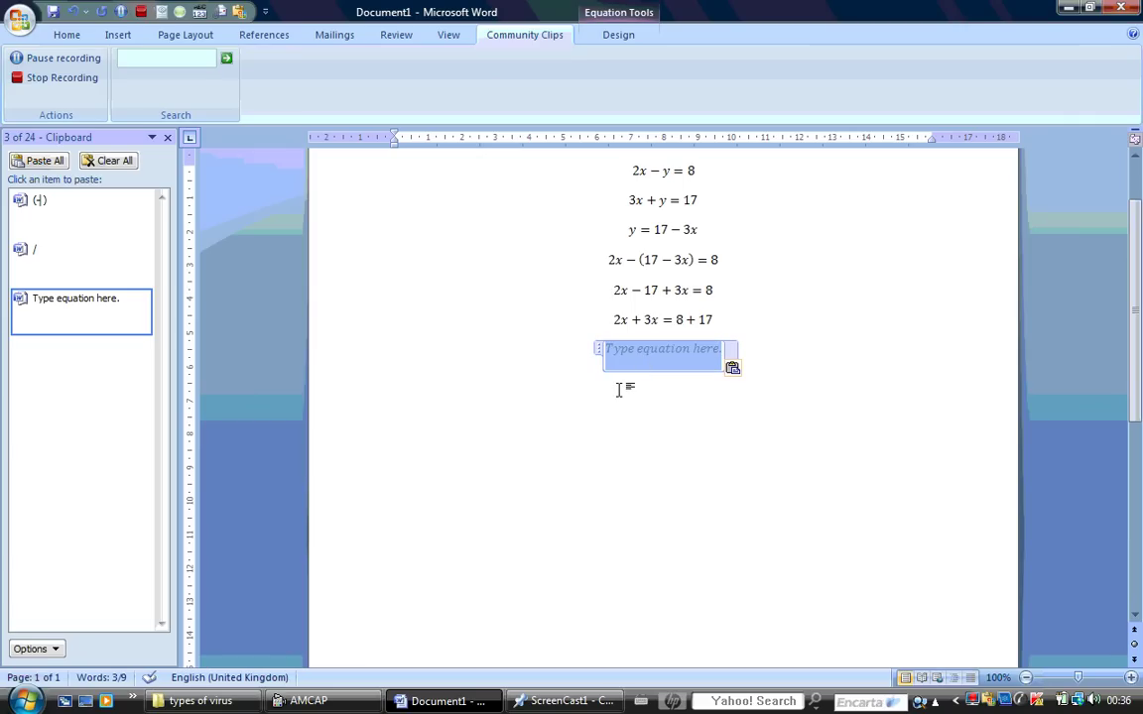
pyautogui.write('5')
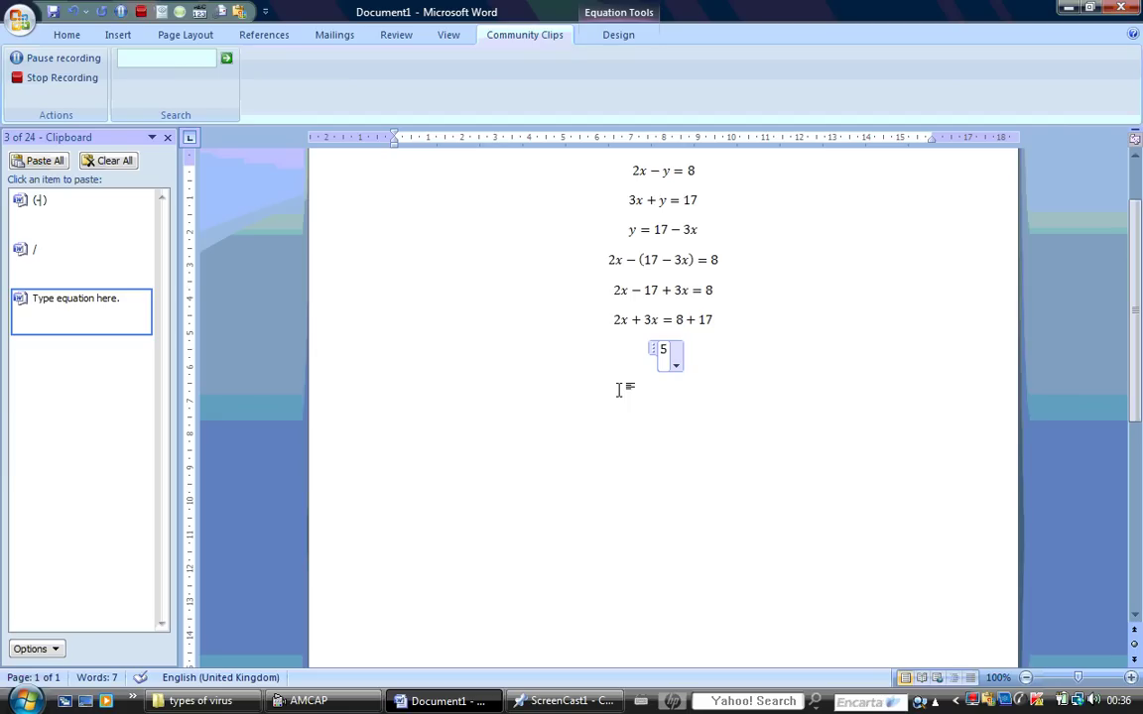
pyautogui.write('x ')
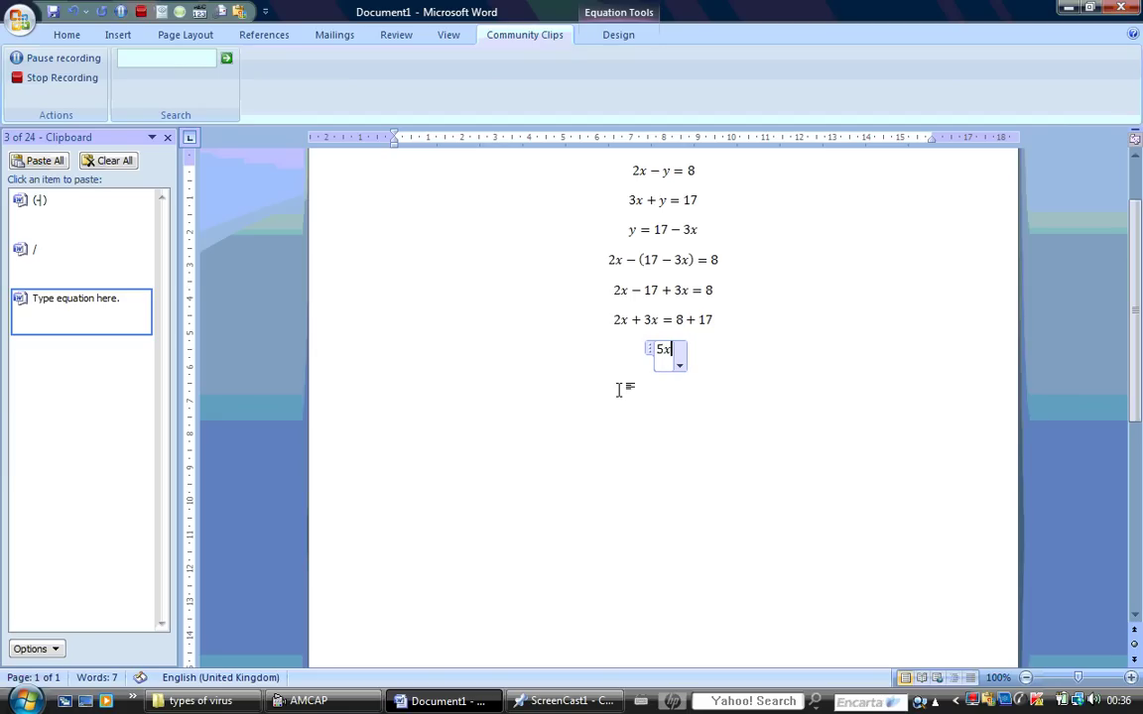
pyautogui.write('=')
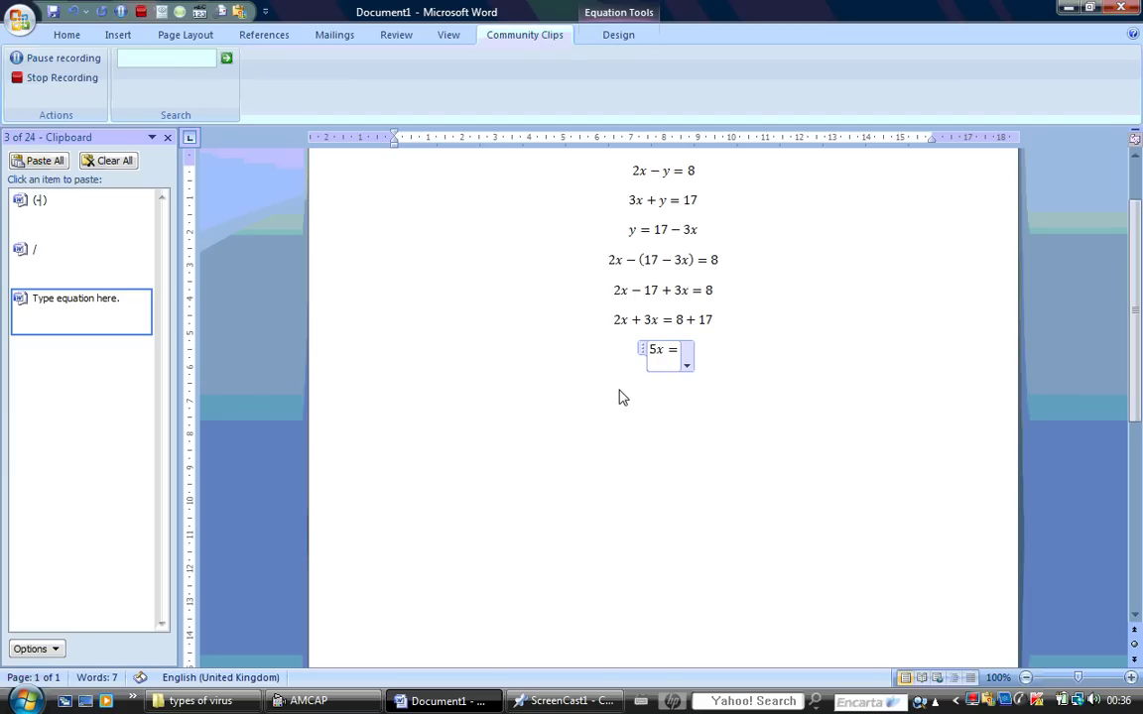